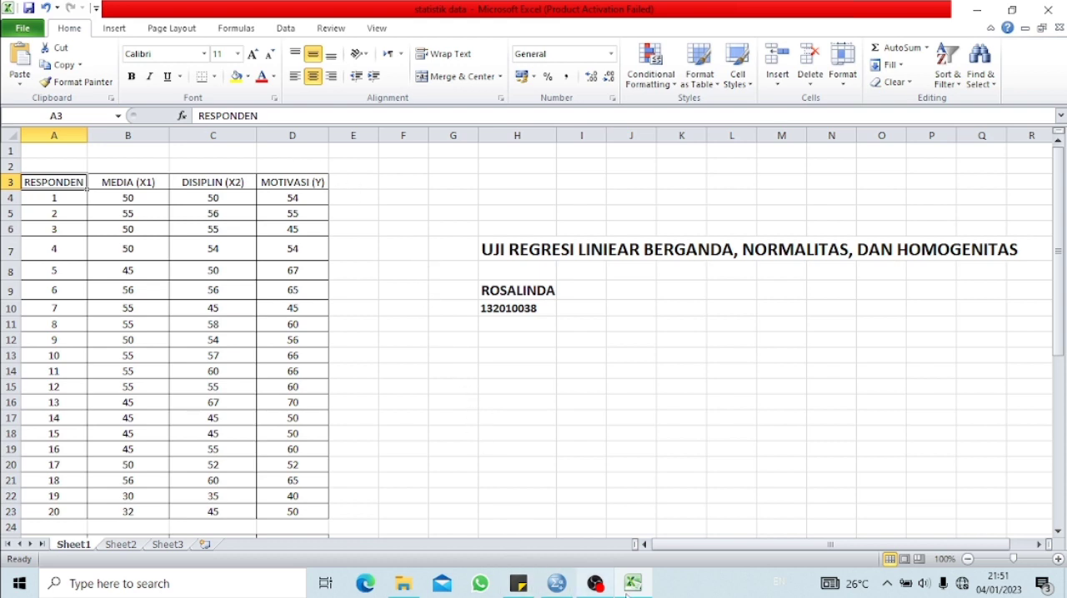
Switch to SPSS and define three new variables named X1, X2 and Y
left_click(556, 585)
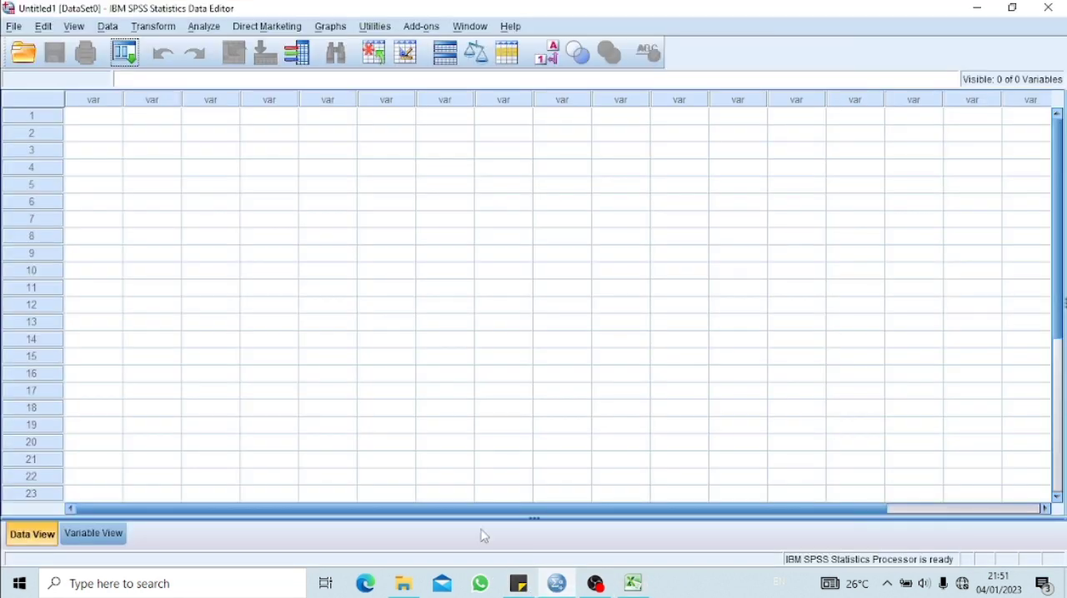
left_click(107, 537)
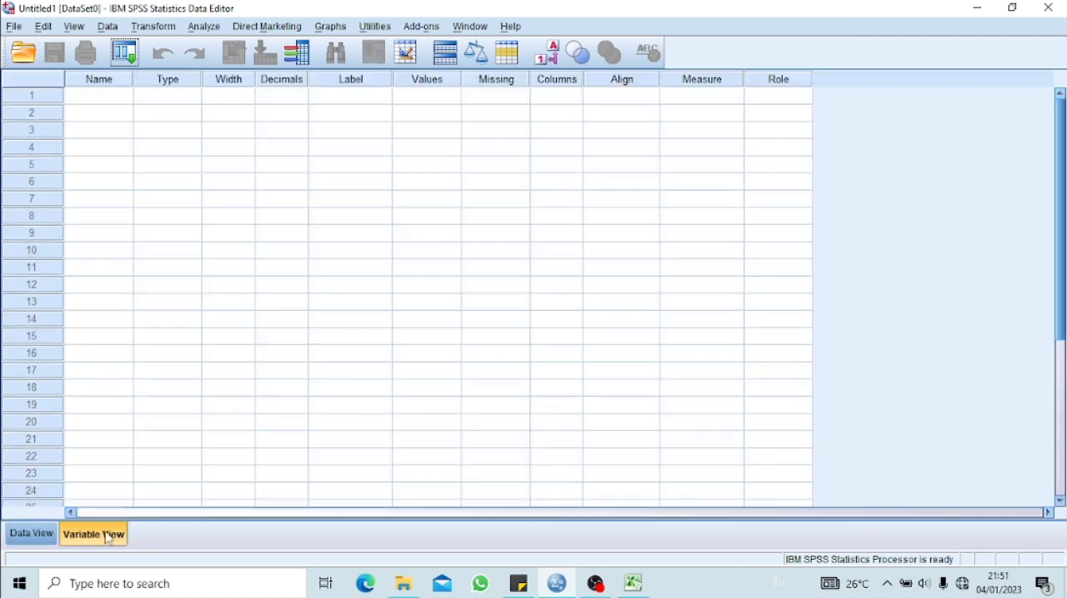
left_click(109, 98)
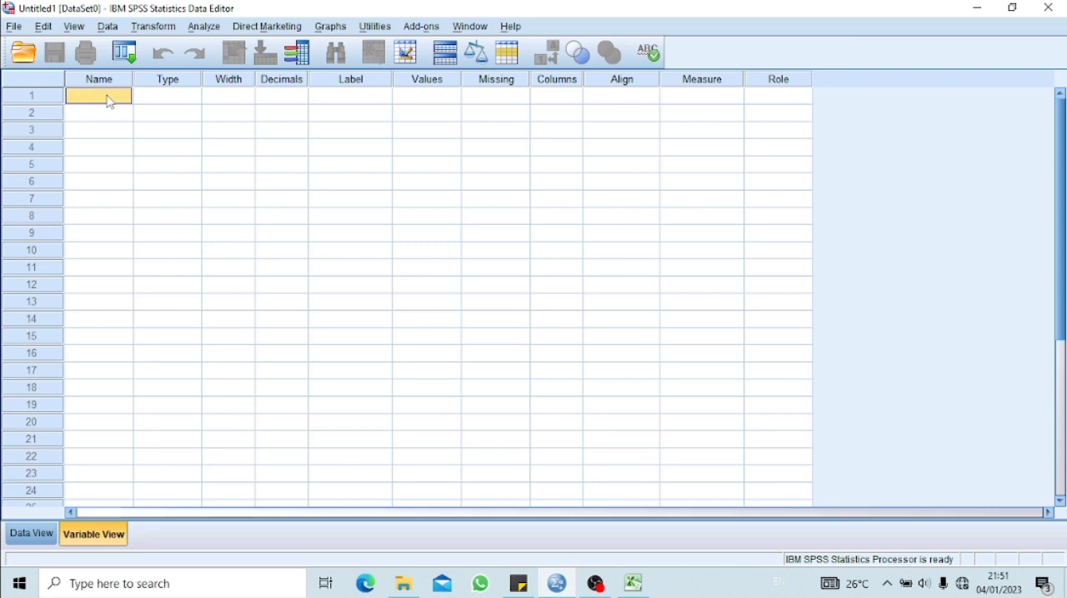
type("X1")
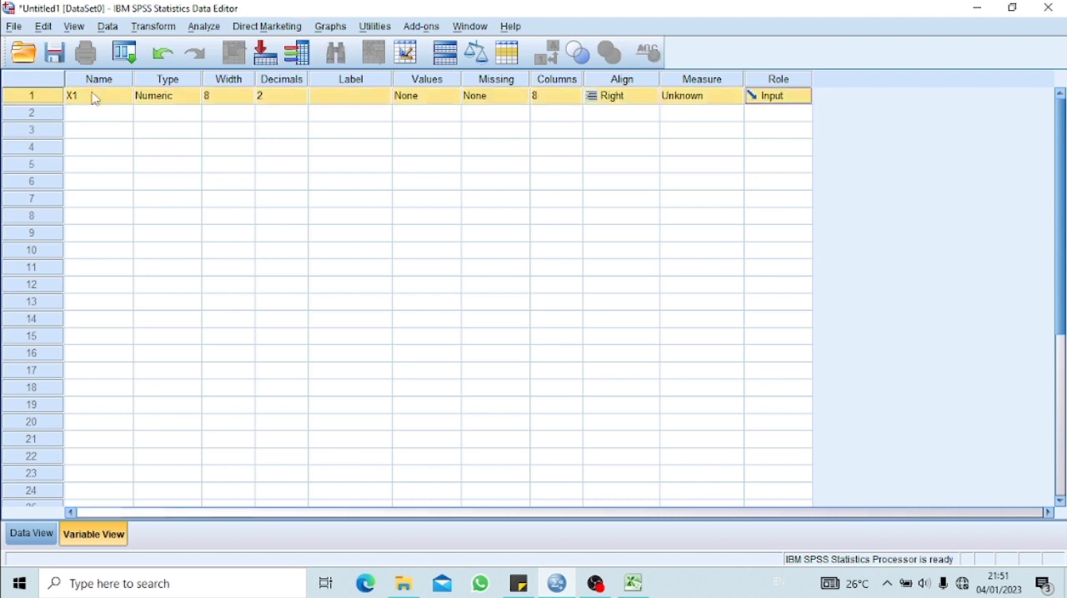
left_click(98, 114)
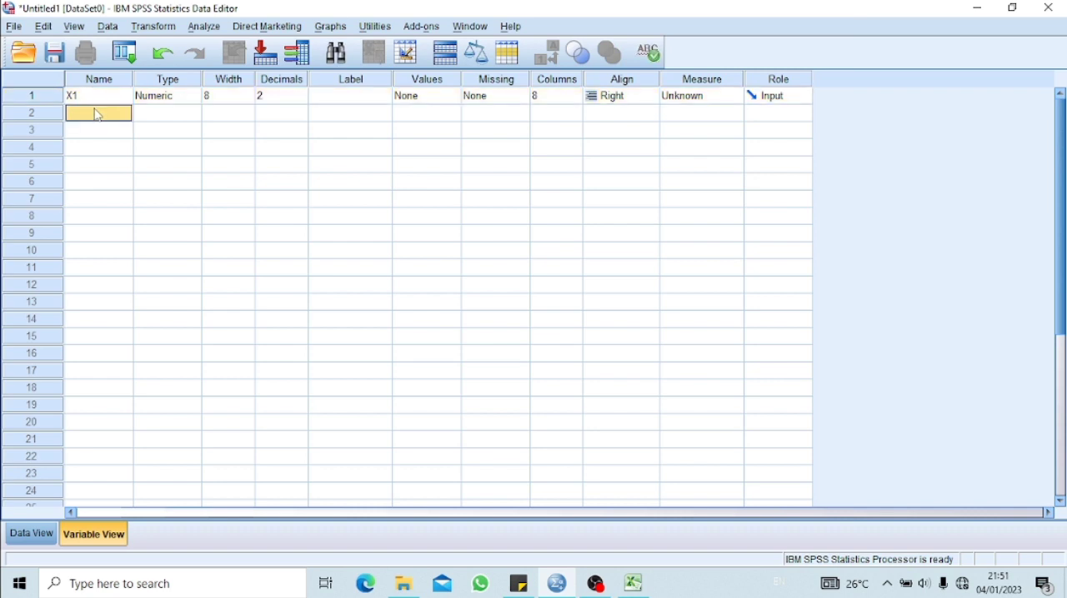
type("X2")
left_click(100, 133)
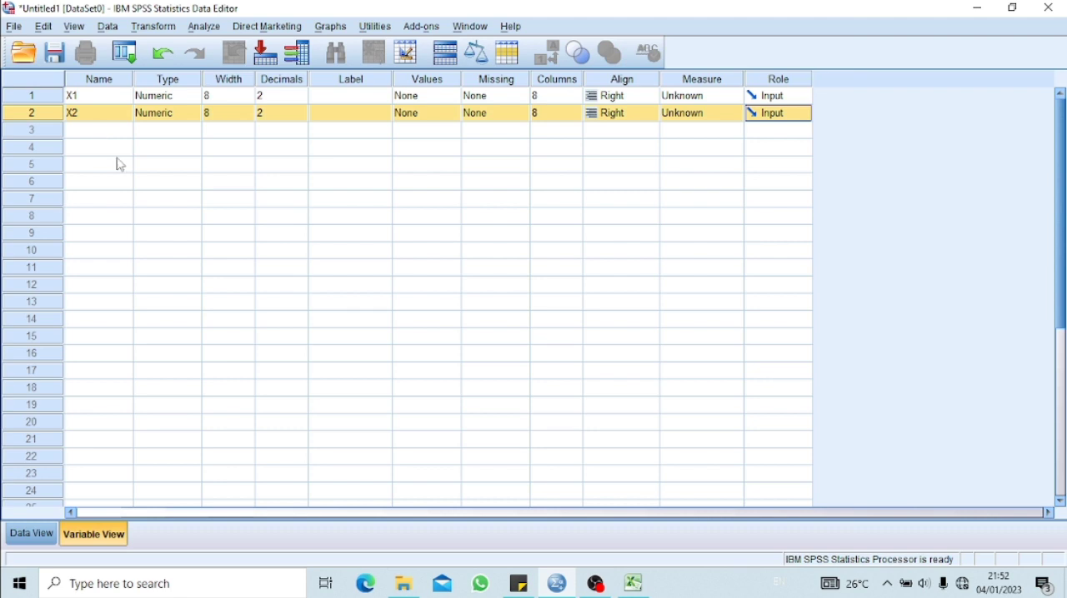
left_click(112, 136)
type("Y")
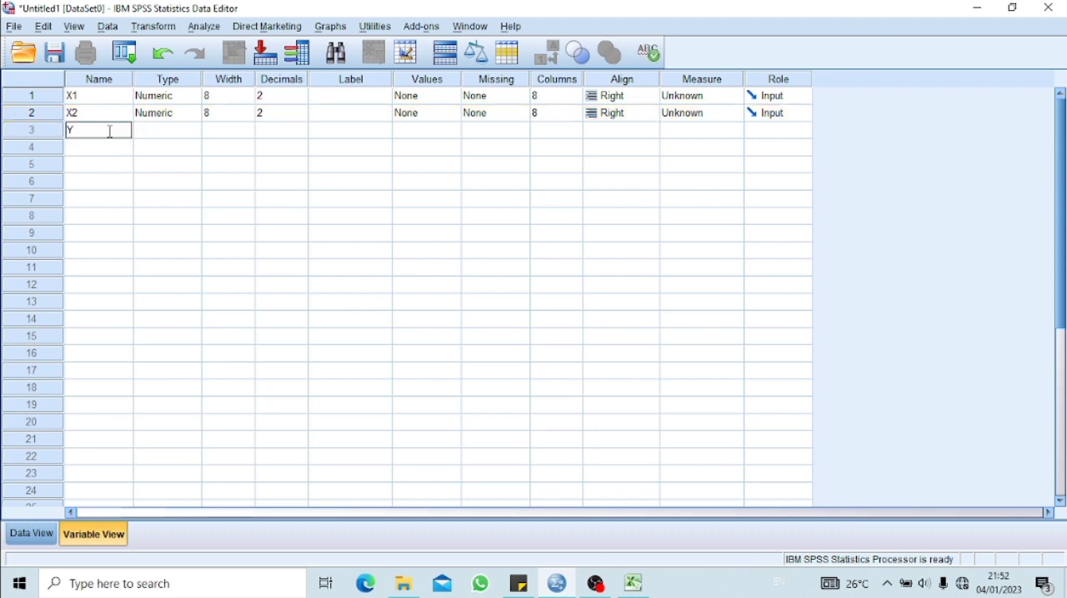
key("Return")
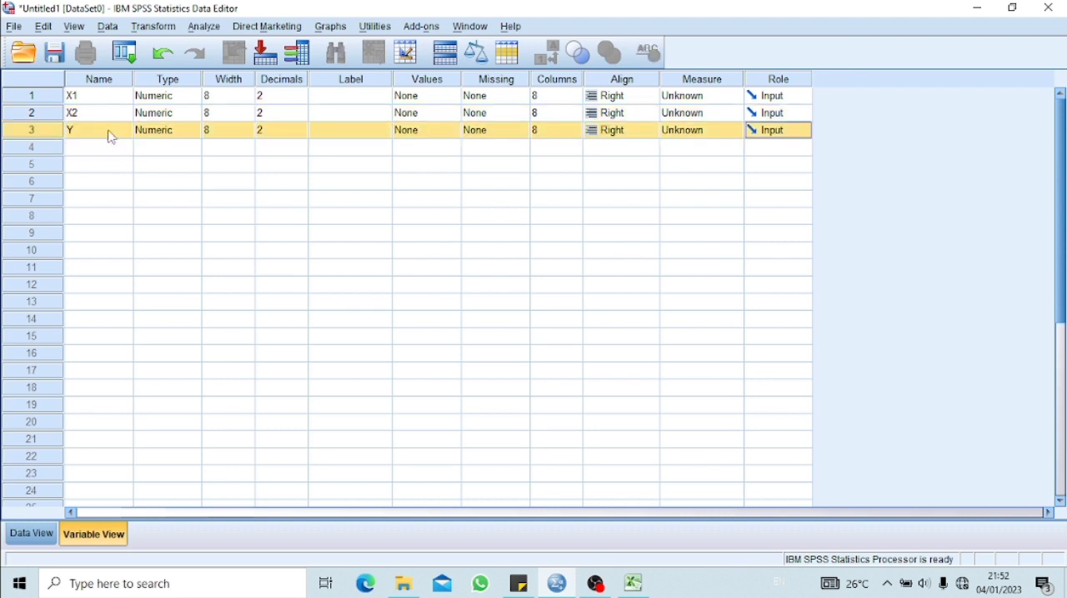
Set the decimals of the variables X1, X2 and Y to 0
left_click(297, 98)
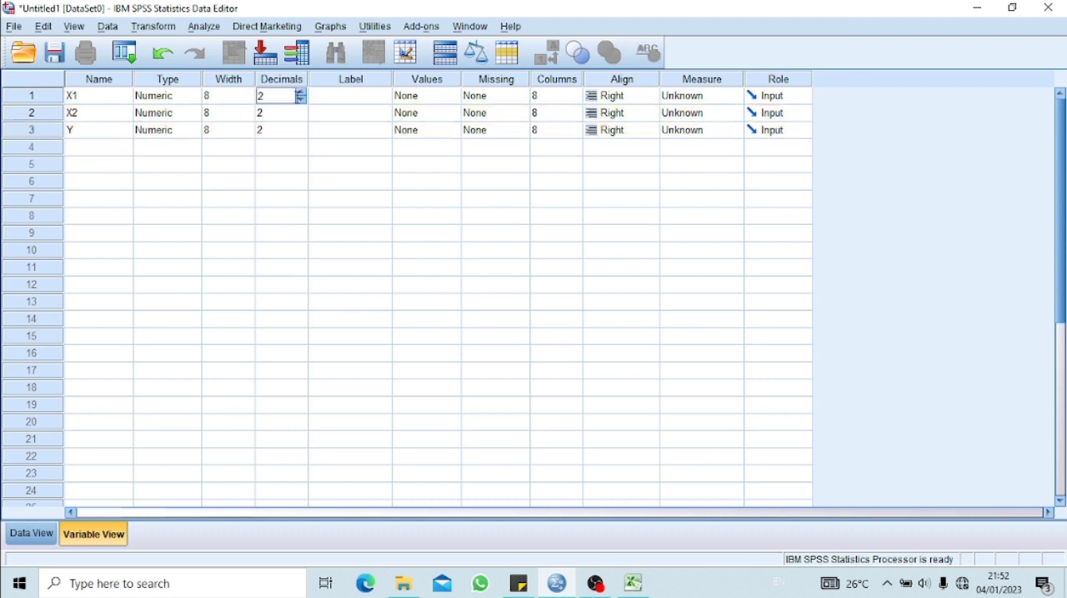
left_click(305, 115)
left_click(302, 116)
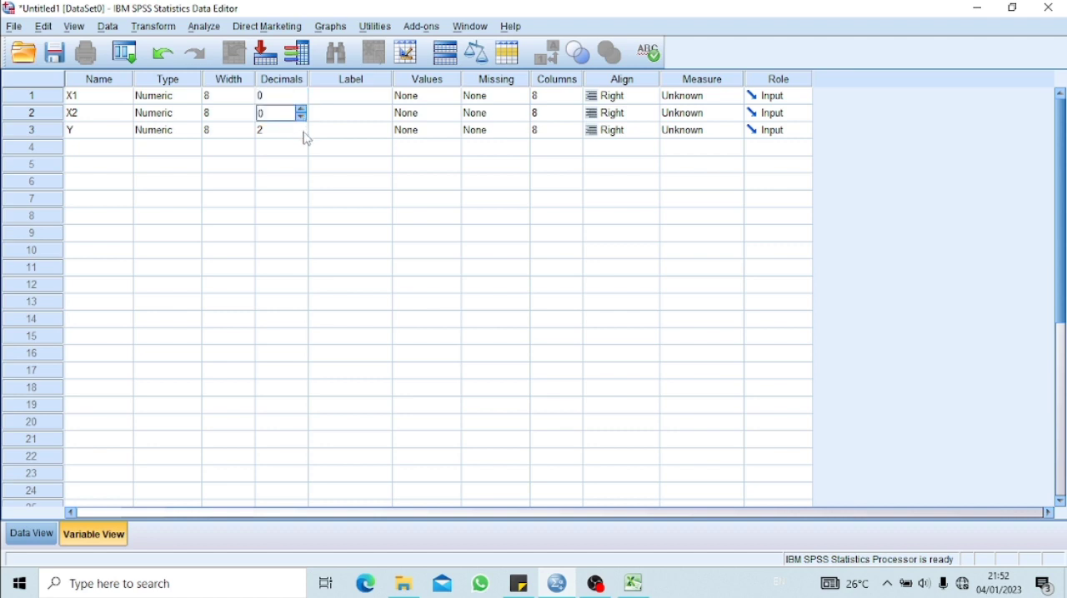
left_click(304, 130)
left_click(302, 134)
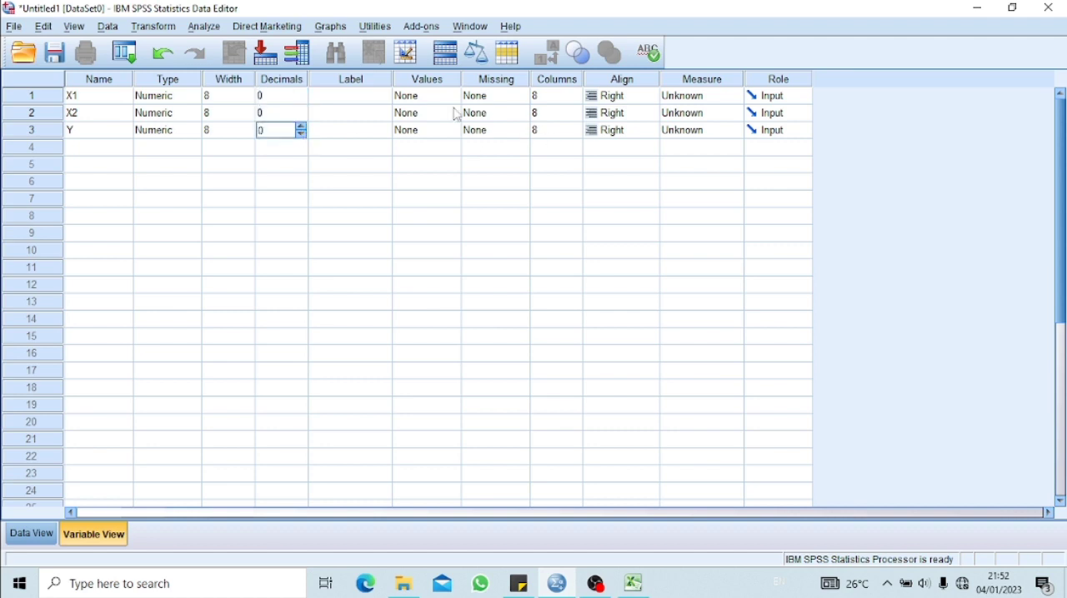
Label the variables after the Excel column headings: MEDIA for X1, DISIPLIN for X2 and MOTIVASI for Y
left_click(353, 98)
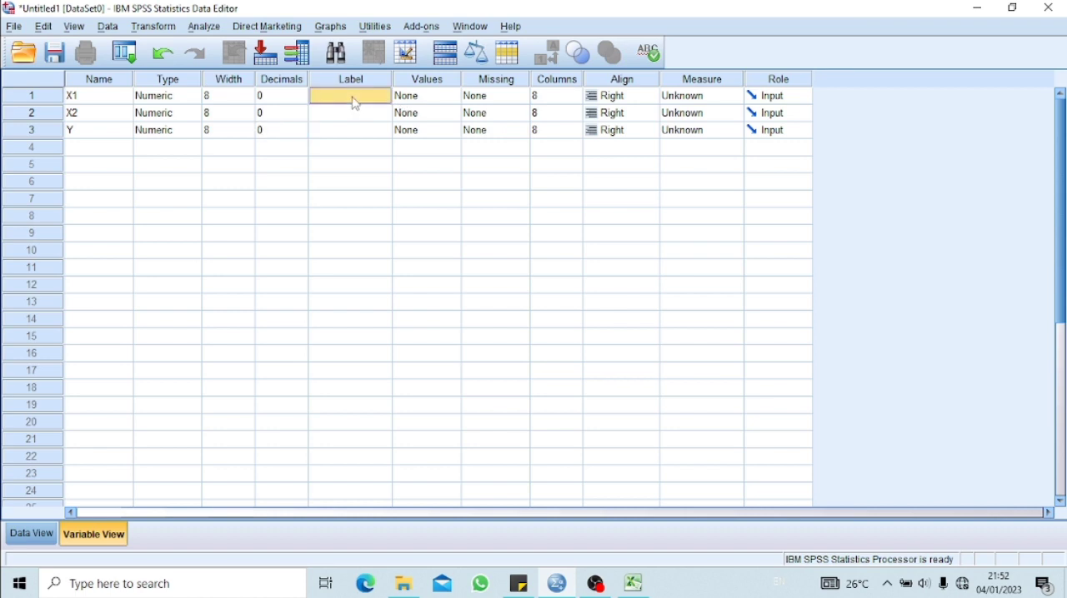
left_click(633, 584)
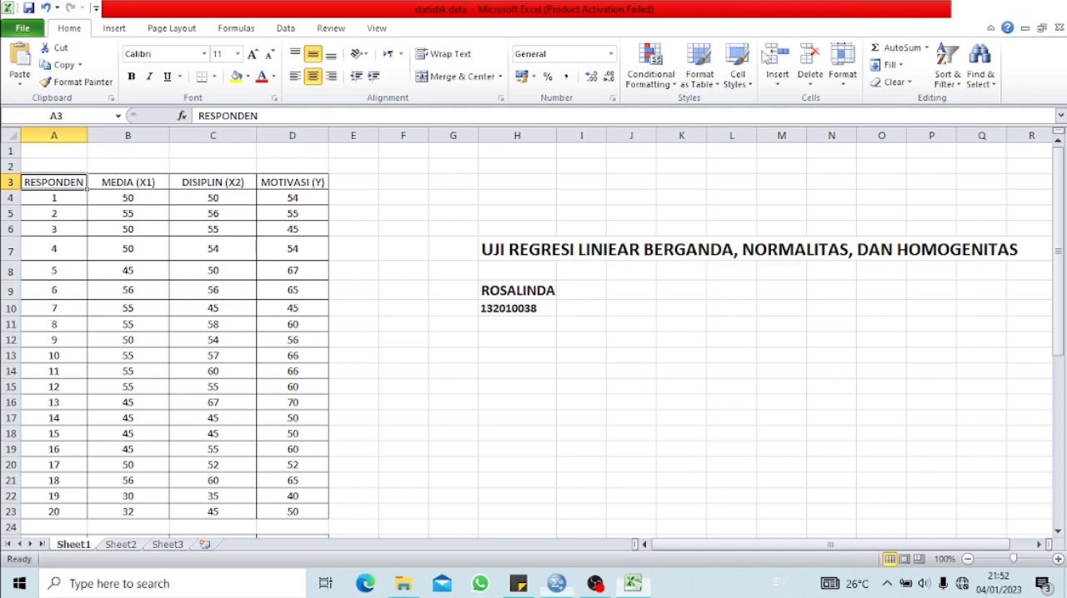
left_click(976, 10)
type("MEDIA")
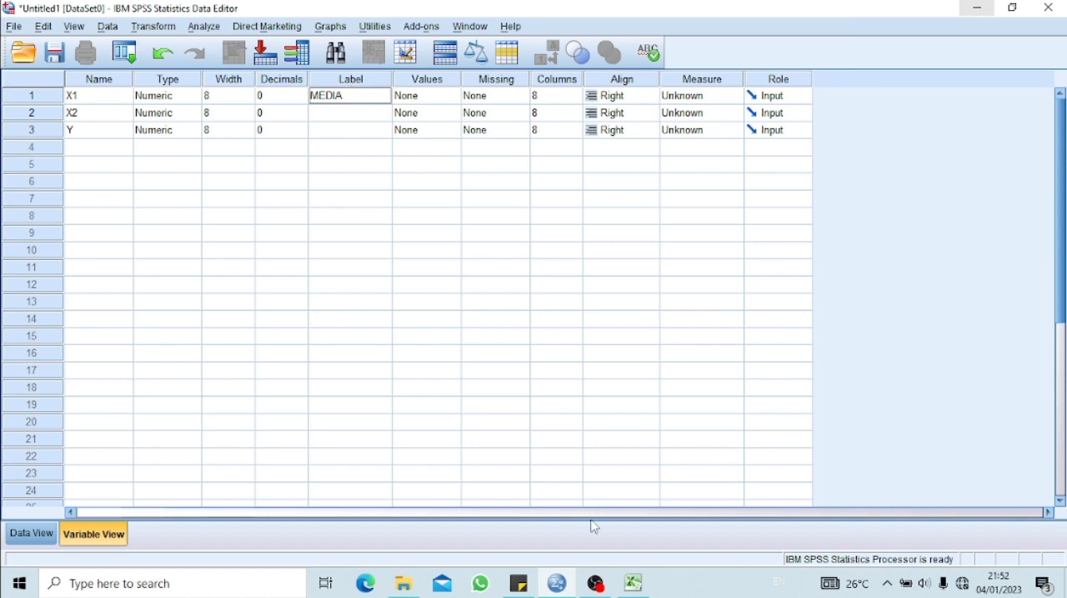
left_click(633, 583)
left_click(633, 584)
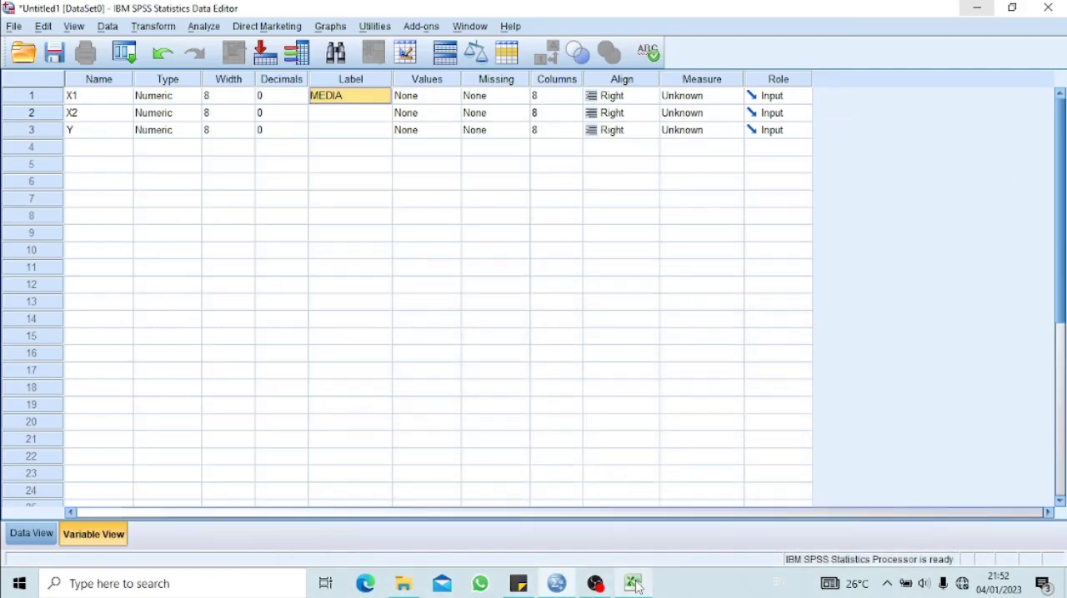
left_click(358, 117)
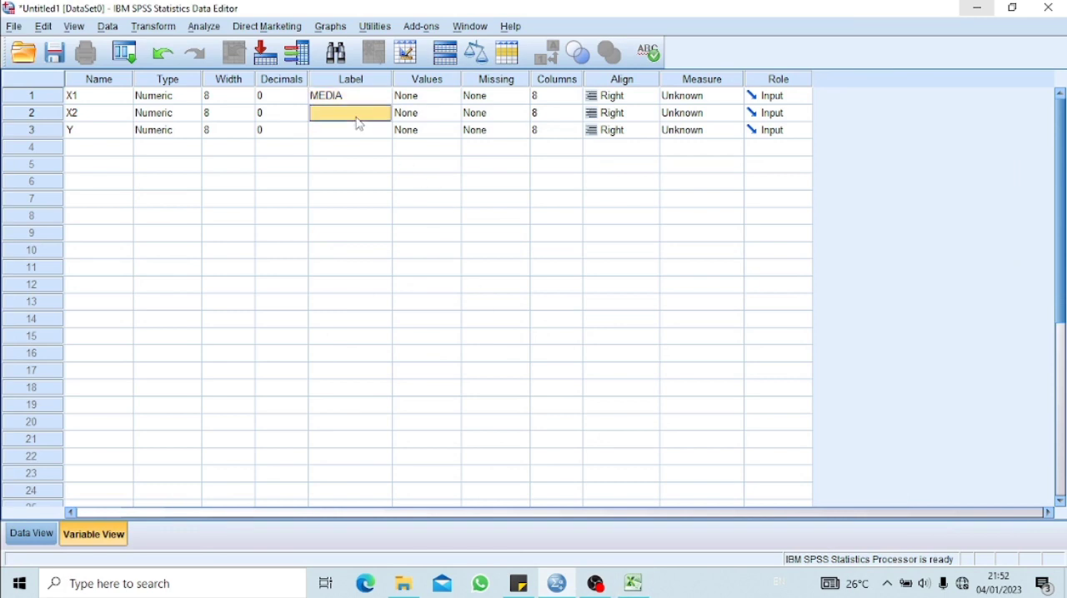
type("DISIPLIN")
left_click(358, 133)
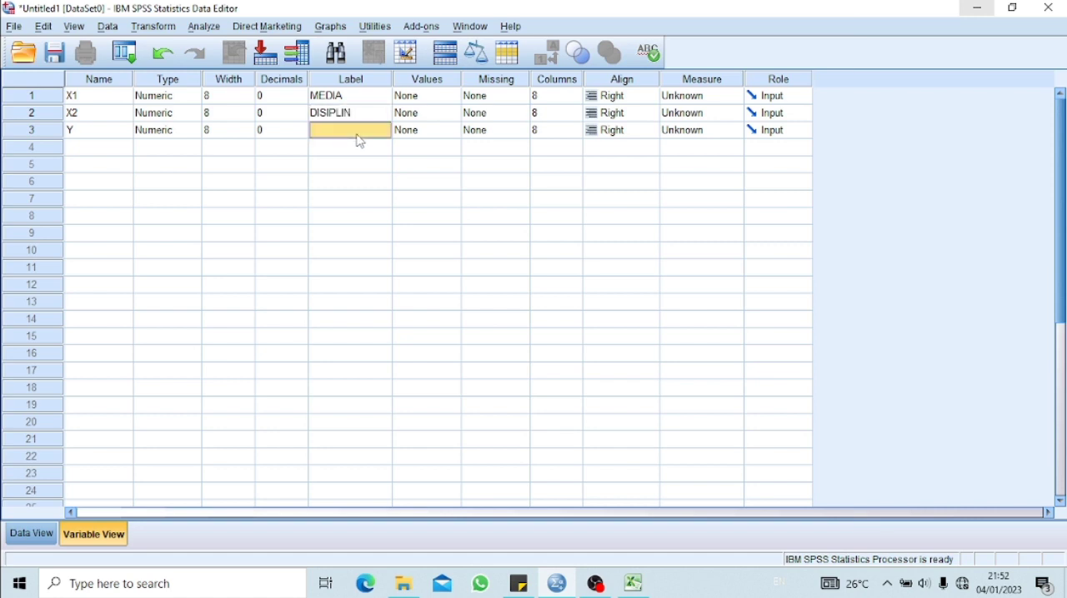
type("MOTIVASI")
Select case 1 of X1 in the SPSS data grid and copy the respondents' scores in B4:D23 from the Excel sheet
left_click(25, 535)
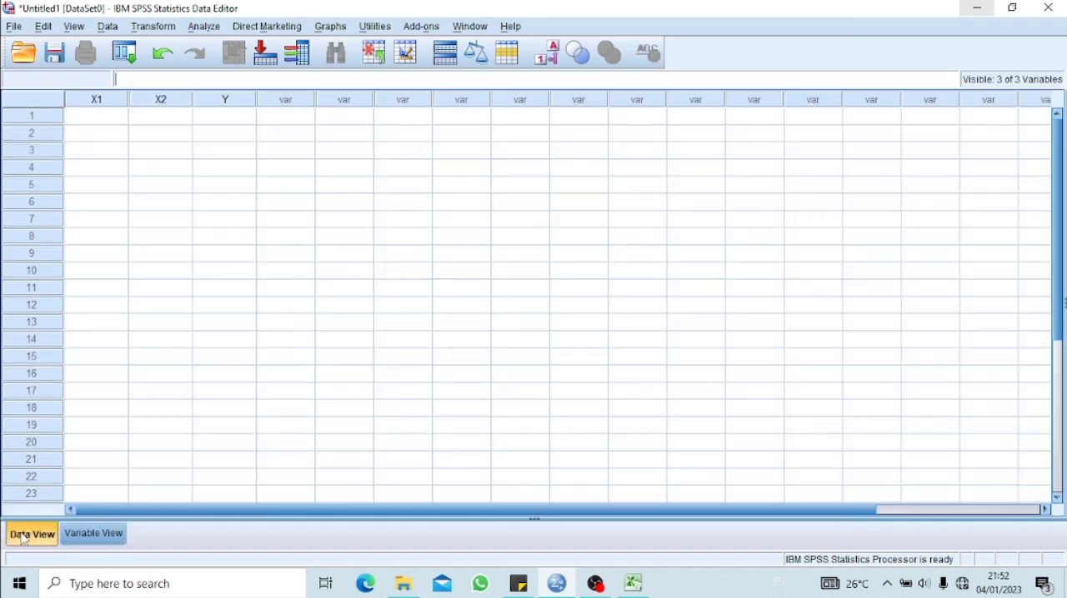
left_click(95, 117)
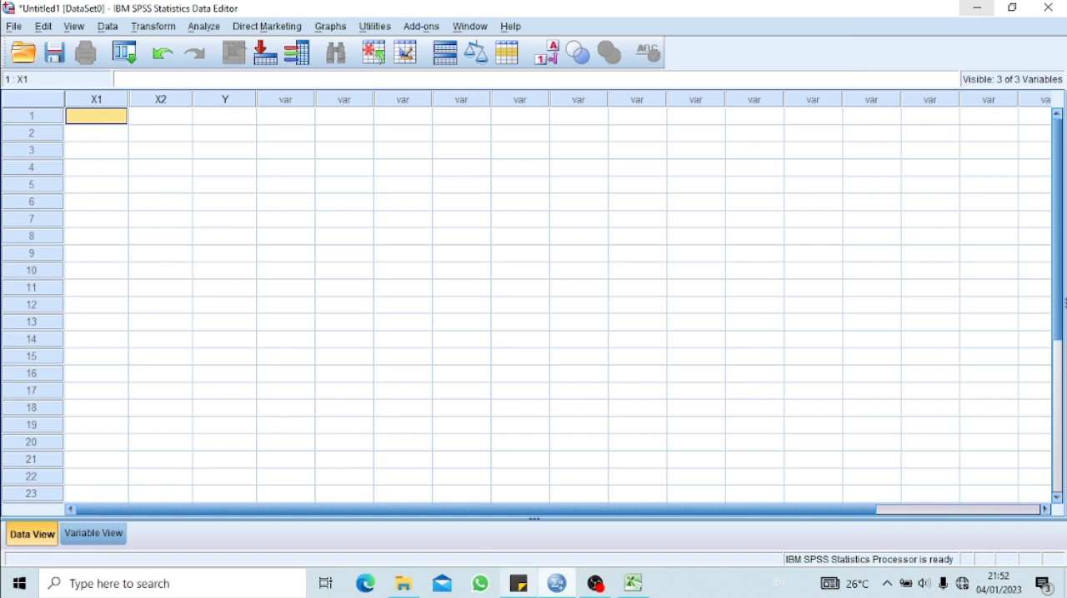
left_click(637, 587)
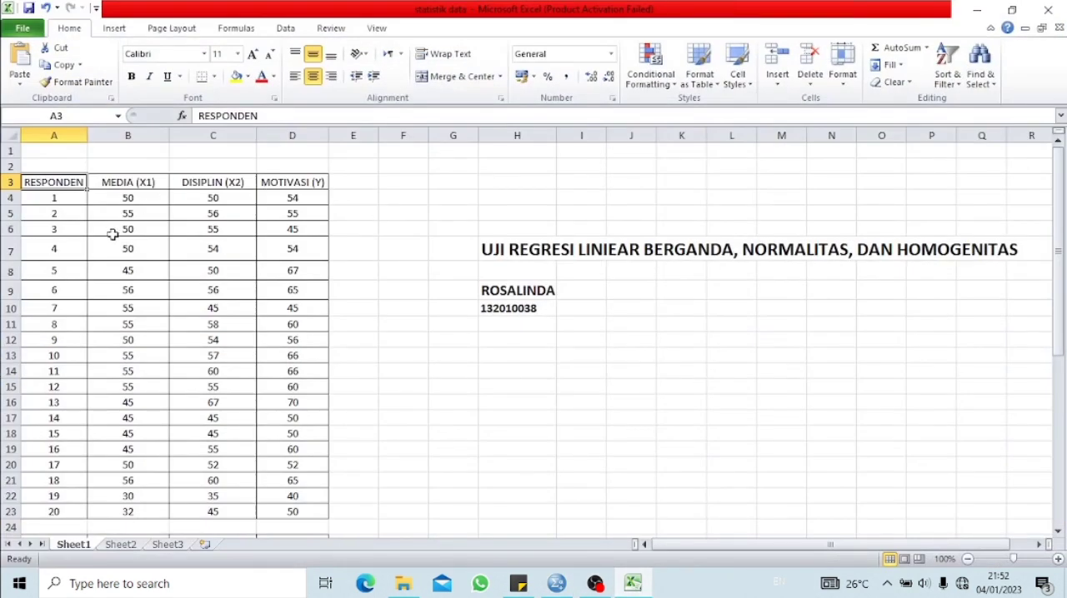
left_click_drag(140, 198, 269, 507)
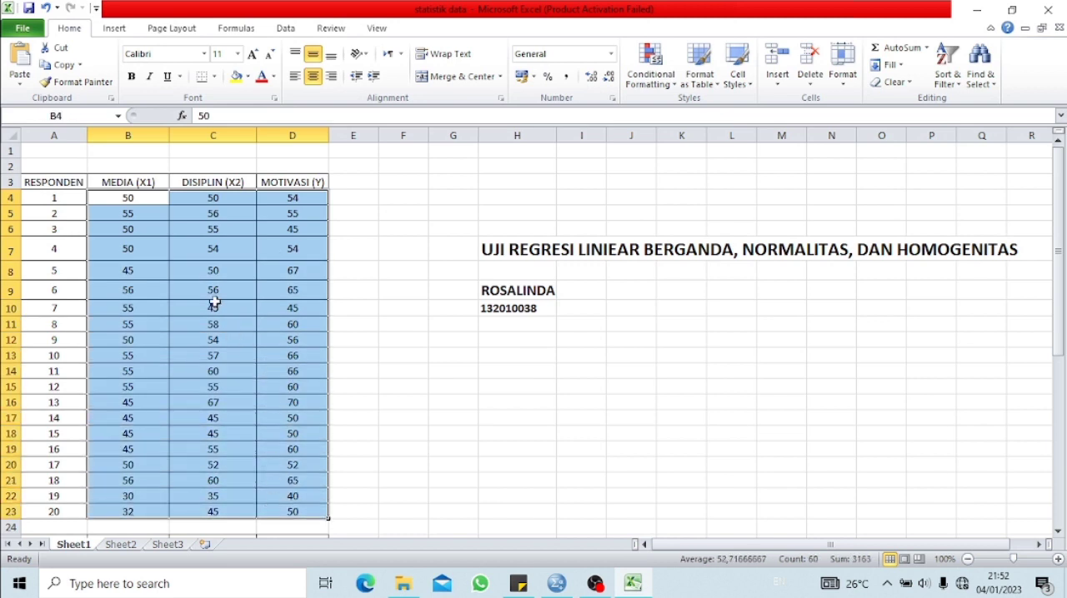
right_click(214, 302)
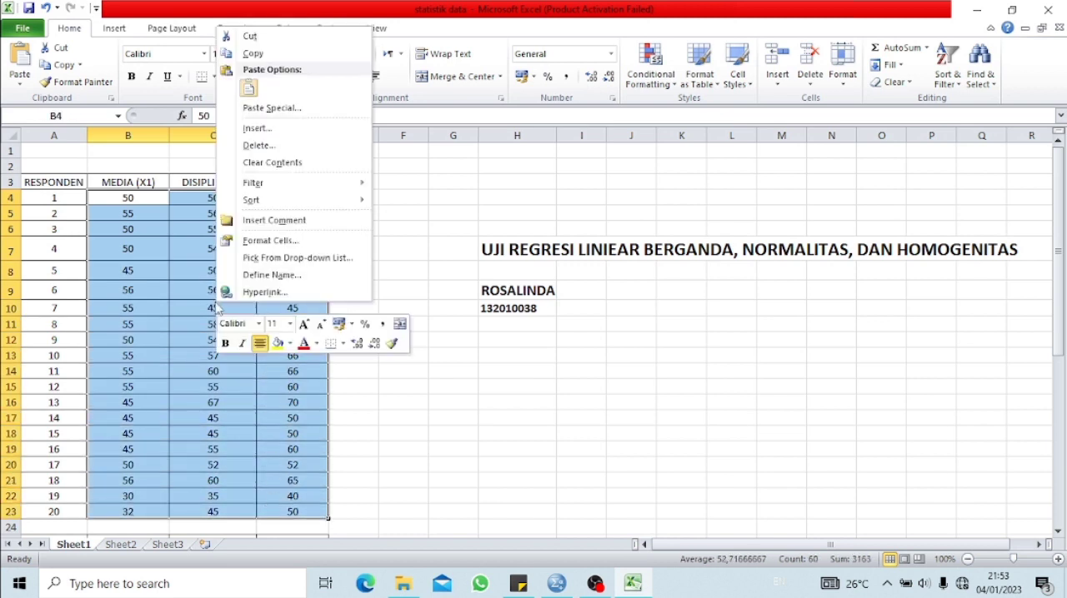
left_click(252, 54)
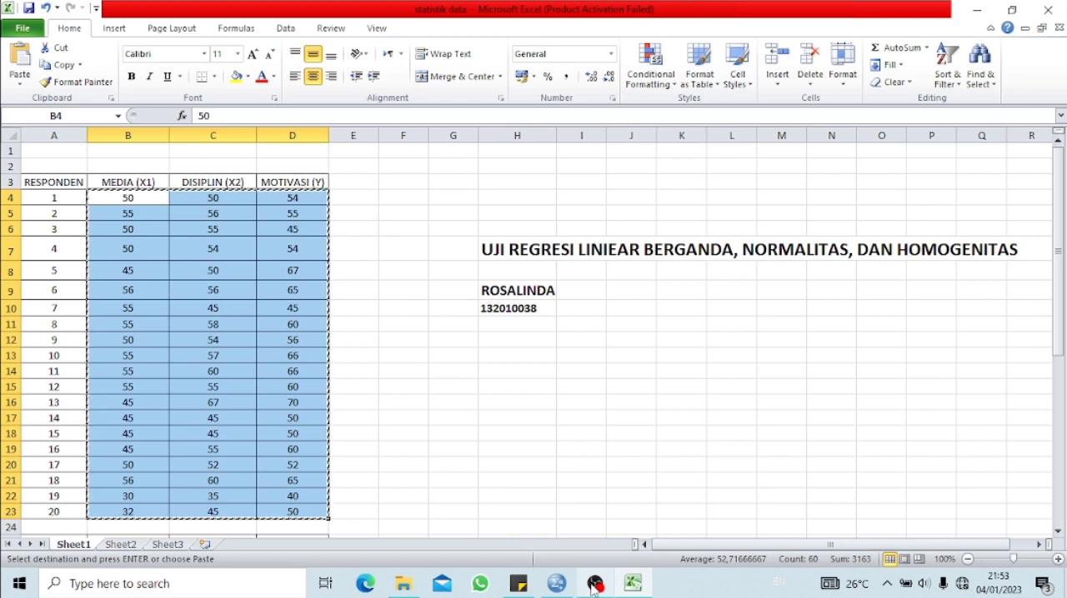
Return to SPSS and paste the copied scores into the X1, X2 and Y columns, starting at case 1 of X1
left_click(594, 584)
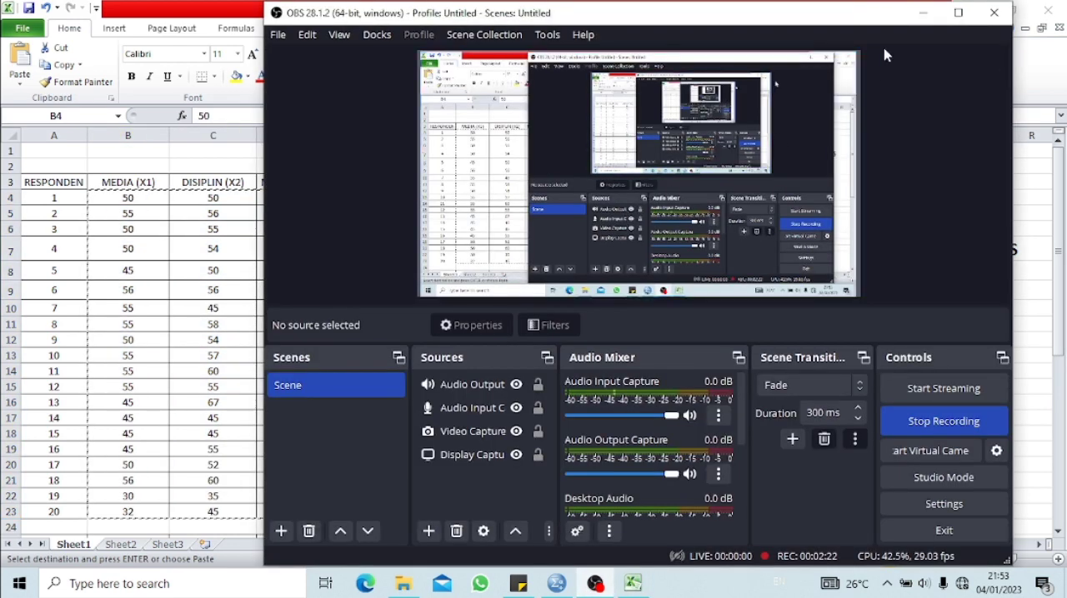
left_click(923, 12)
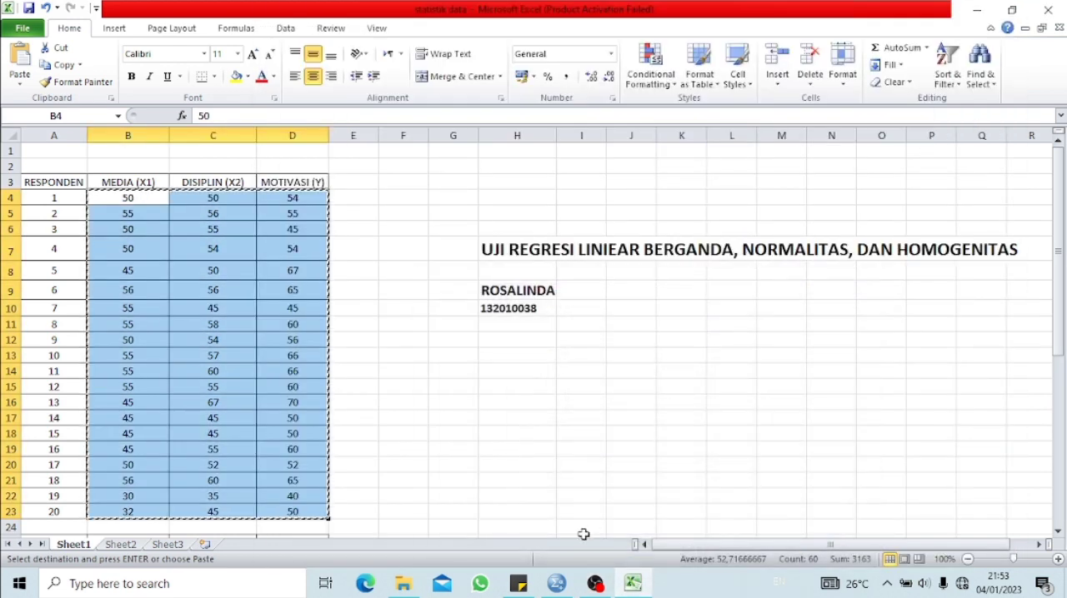
left_click(556, 585)
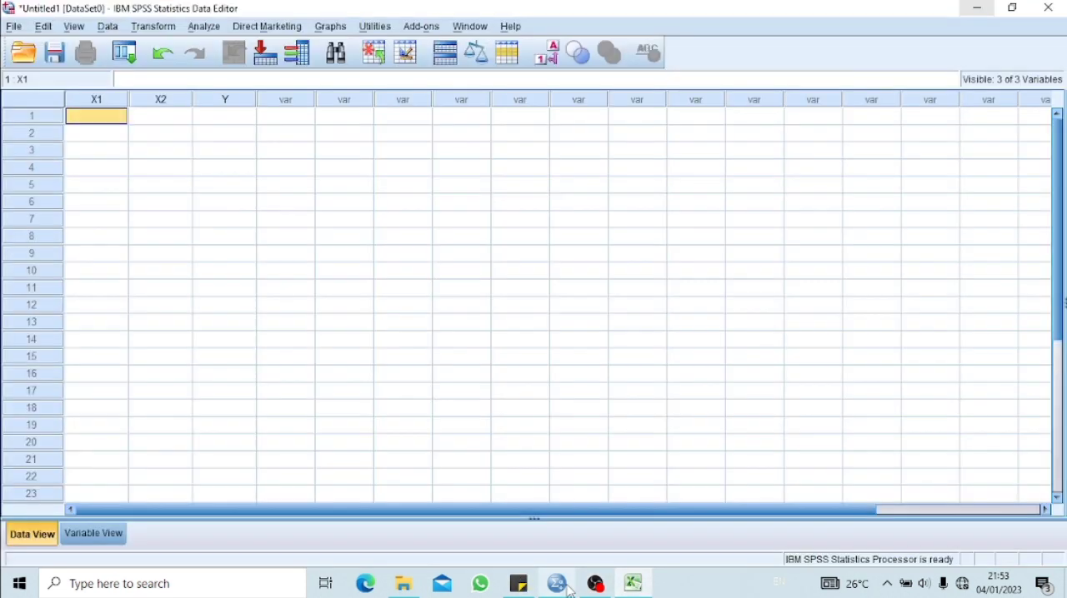
right_click(116, 123)
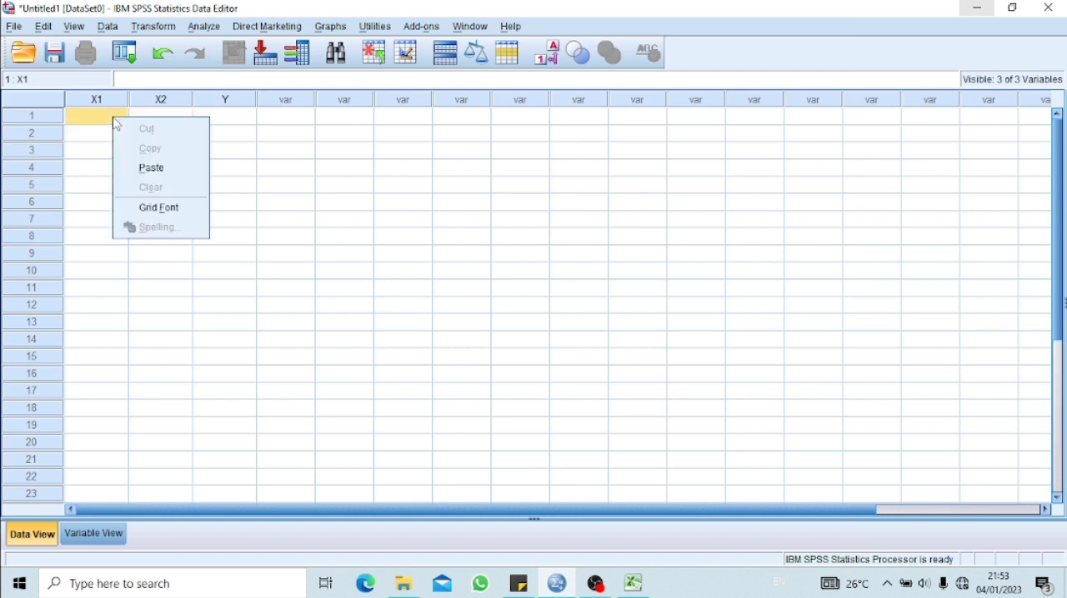
left_click(146, 167)
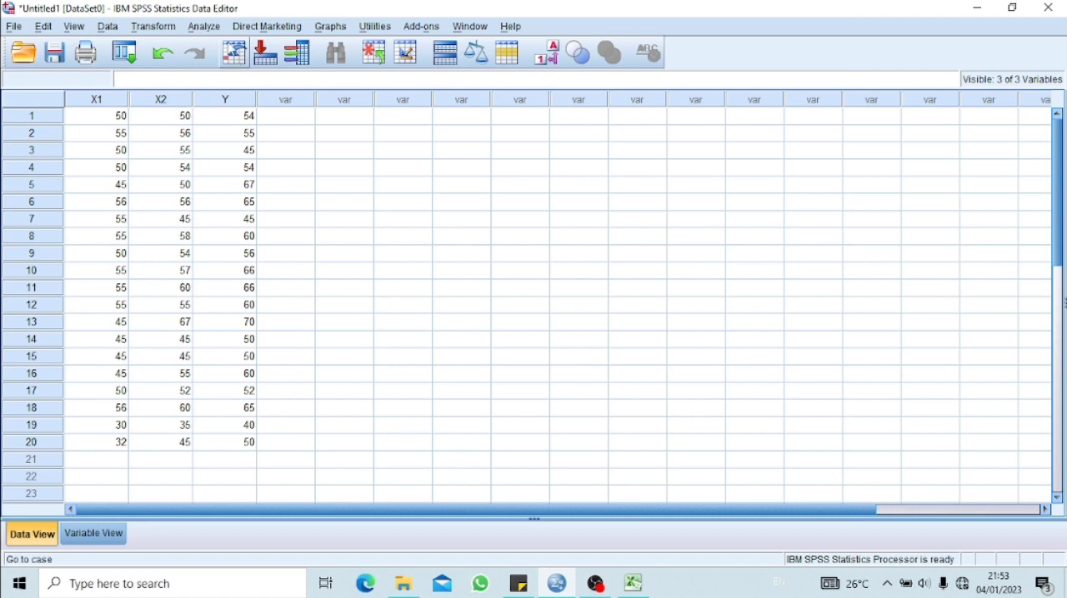
Start a One-Way ANOVA and add MEDIA [X1] and DISIPLIN [X2] to the dependent variables
left_click(204, 26)
mouse_move(221, 87)
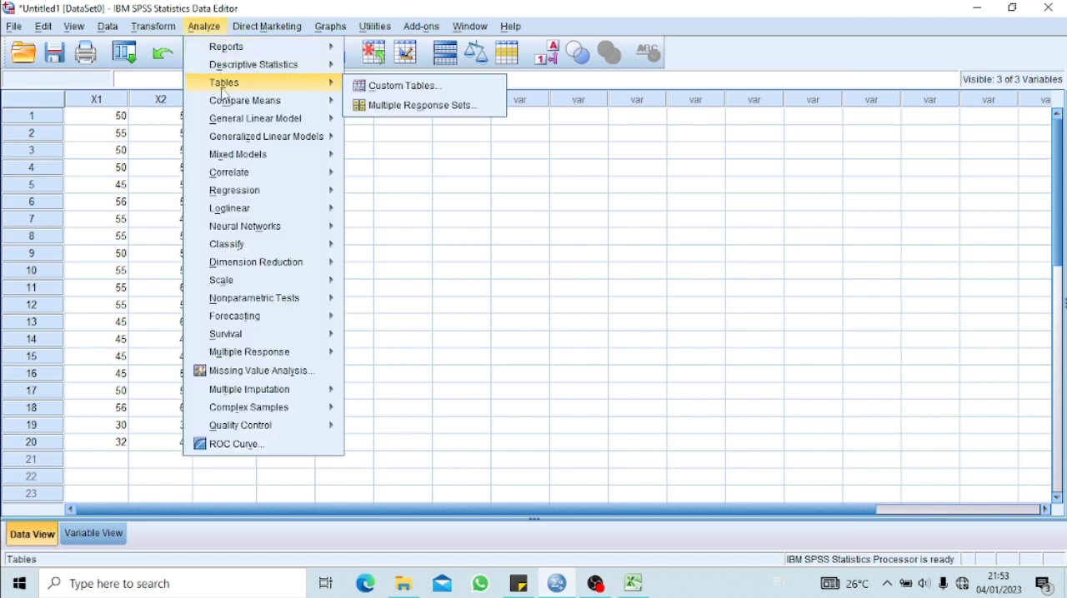
mouse_move(221, 63)
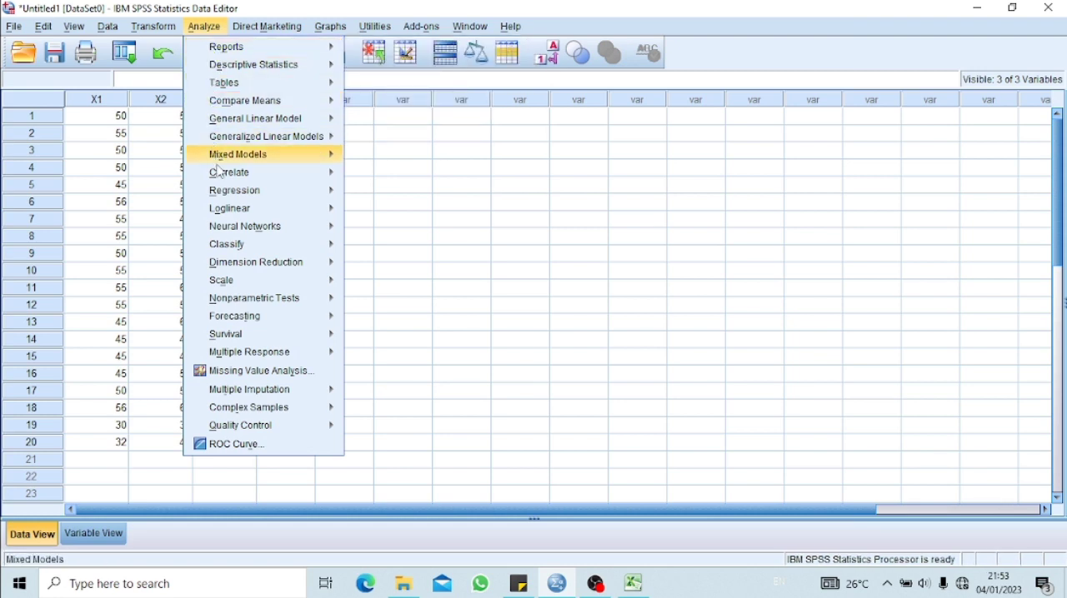
mouse_move(236, 191)
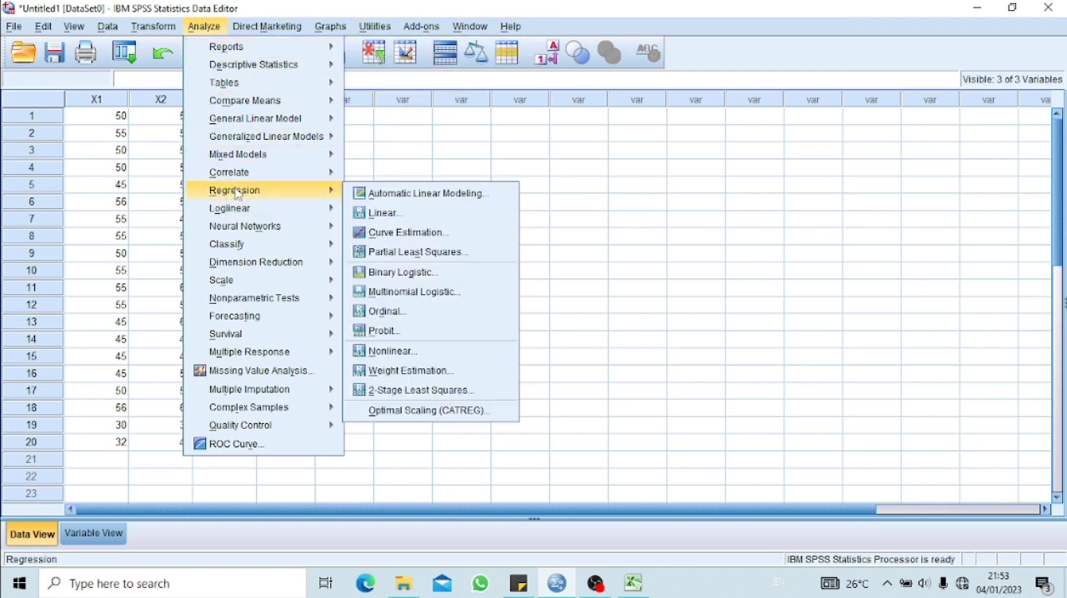
mouse_move(248, 105)
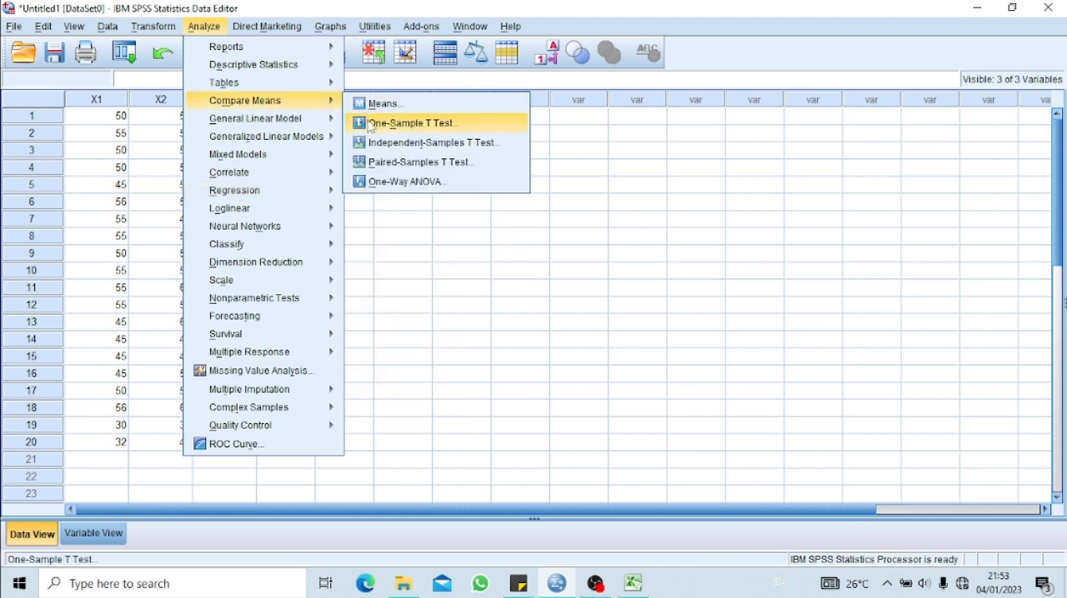
left_click(408, 182)
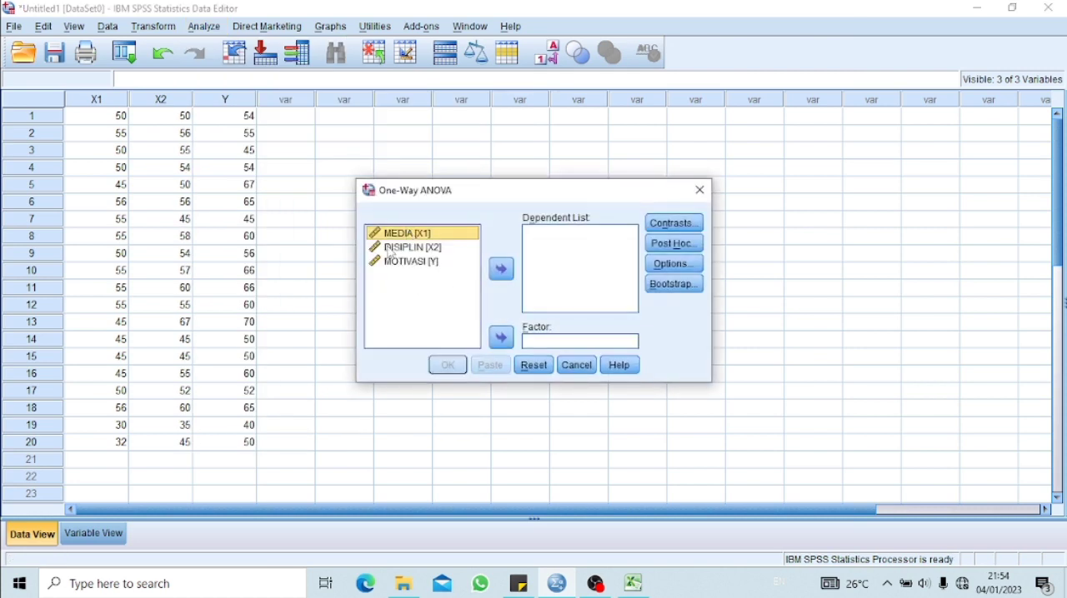
left_click(500, 270)
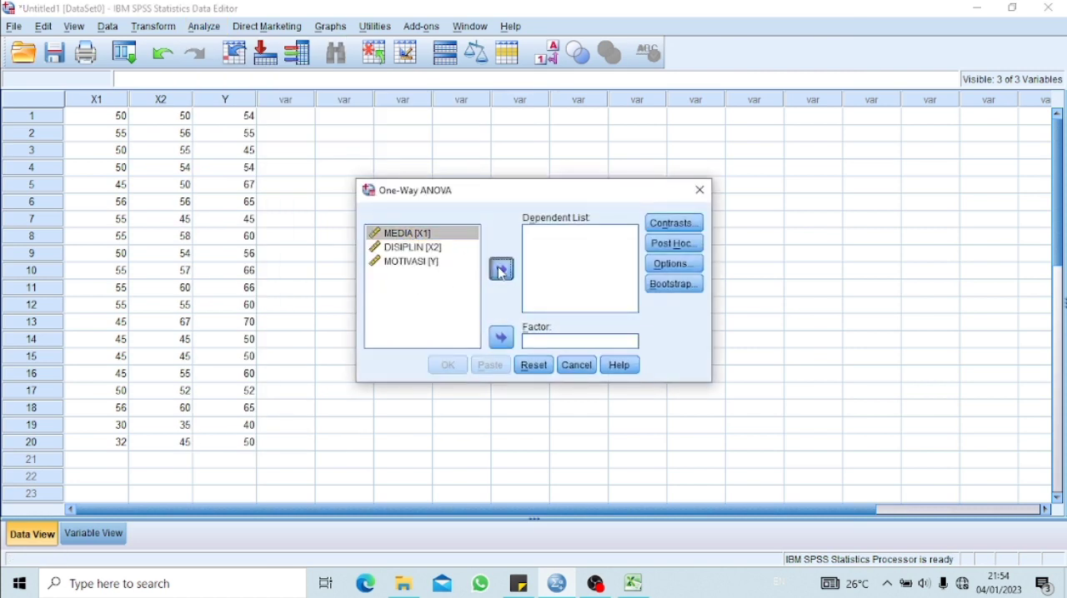
left_click(427, 234)
left_click(501, 269)
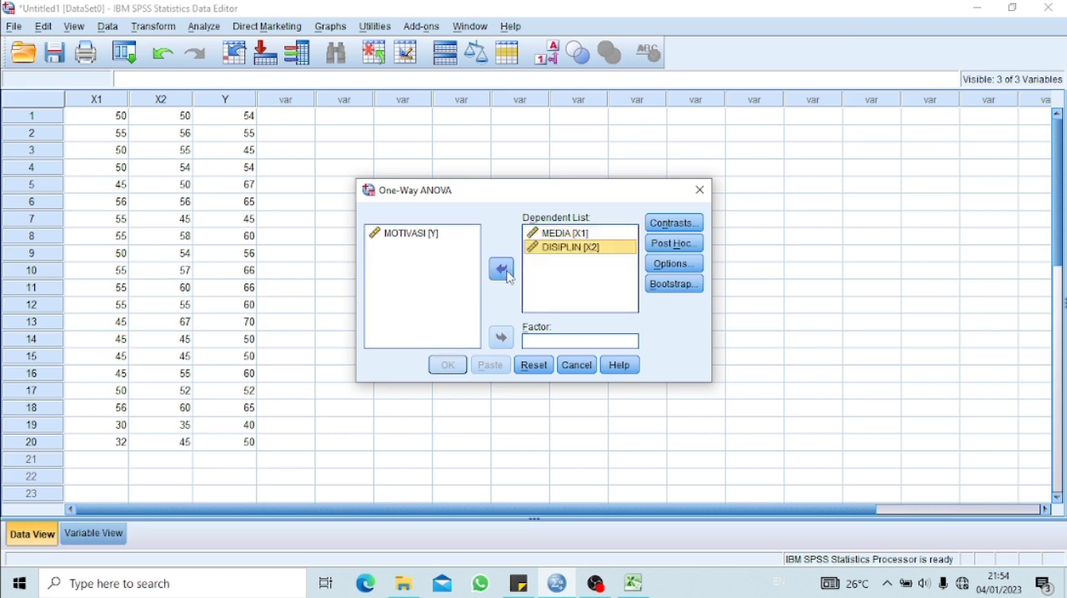
Run the One-Way ANOVA with MOTIVASI [Y] as the factor and the homogeneity of variance test enabled
left_click(433, 239)
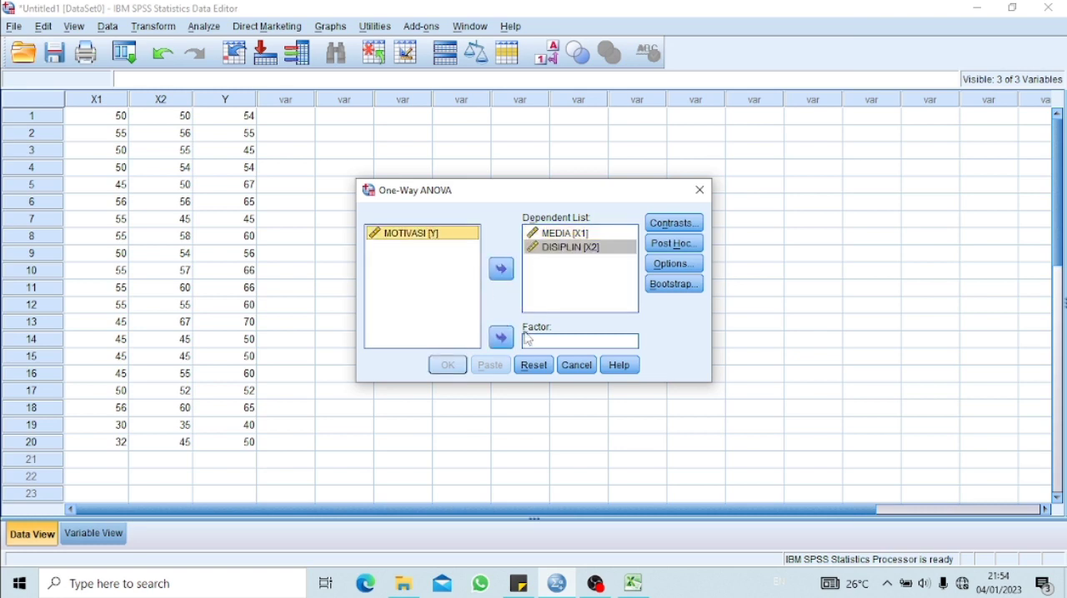
left_click(501, 338)
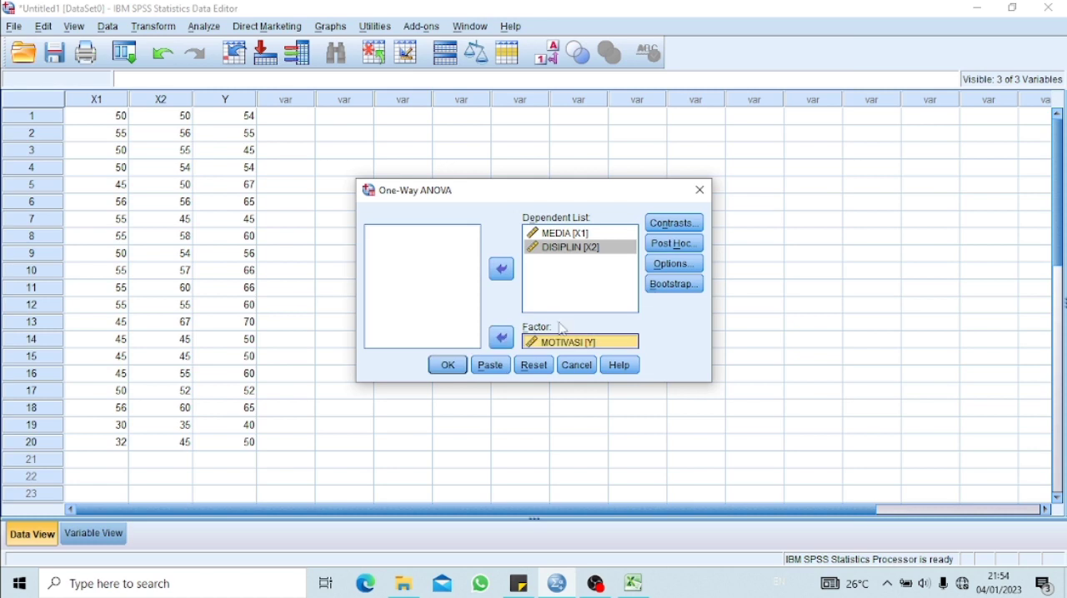
left_click(662, 265)
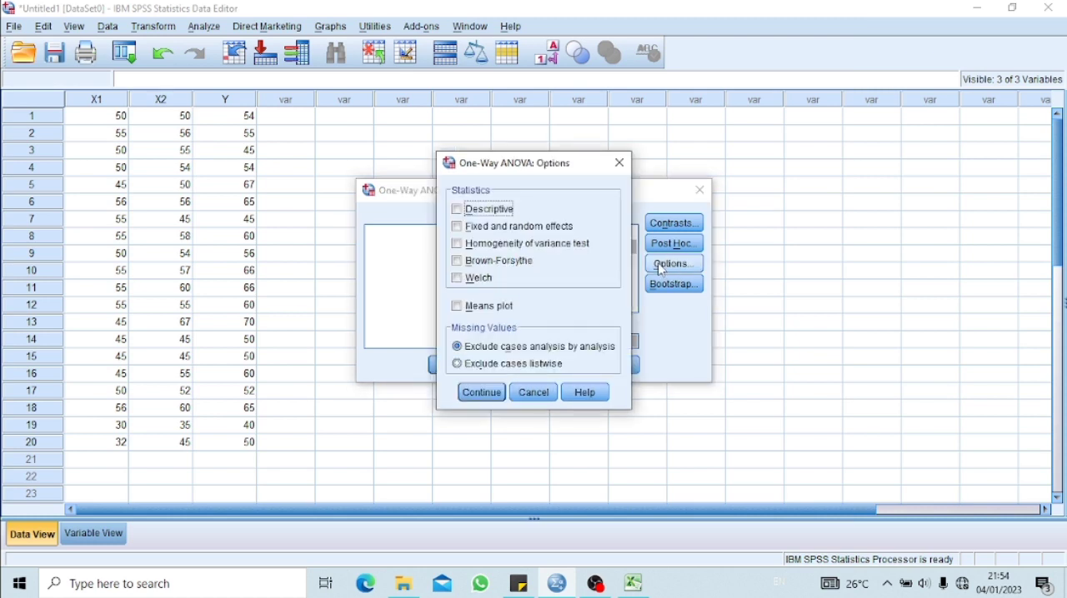
left_click(660, 267)
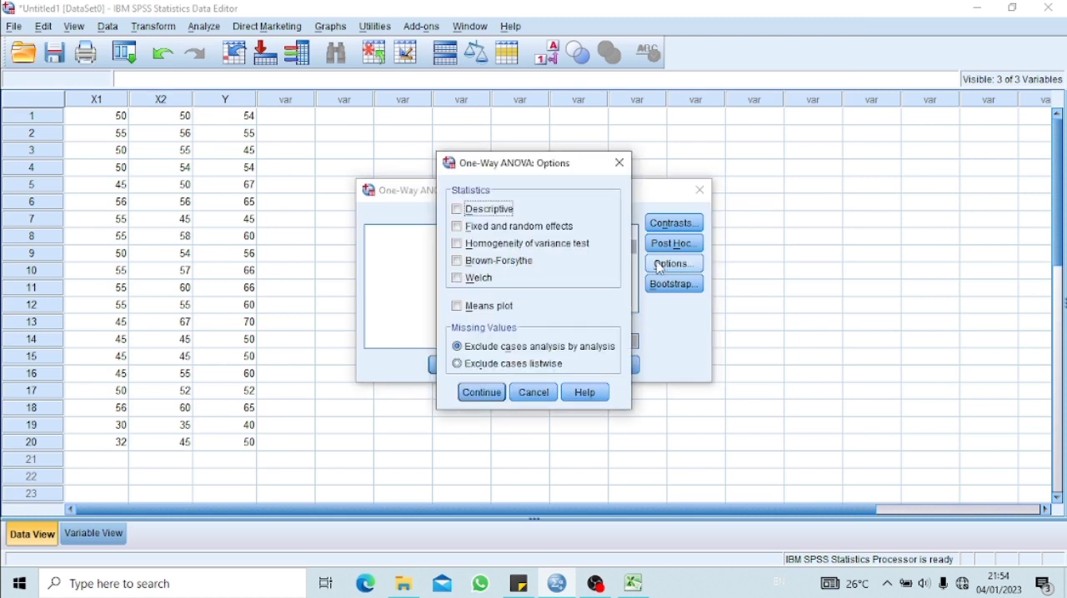
left_click(610, 169)
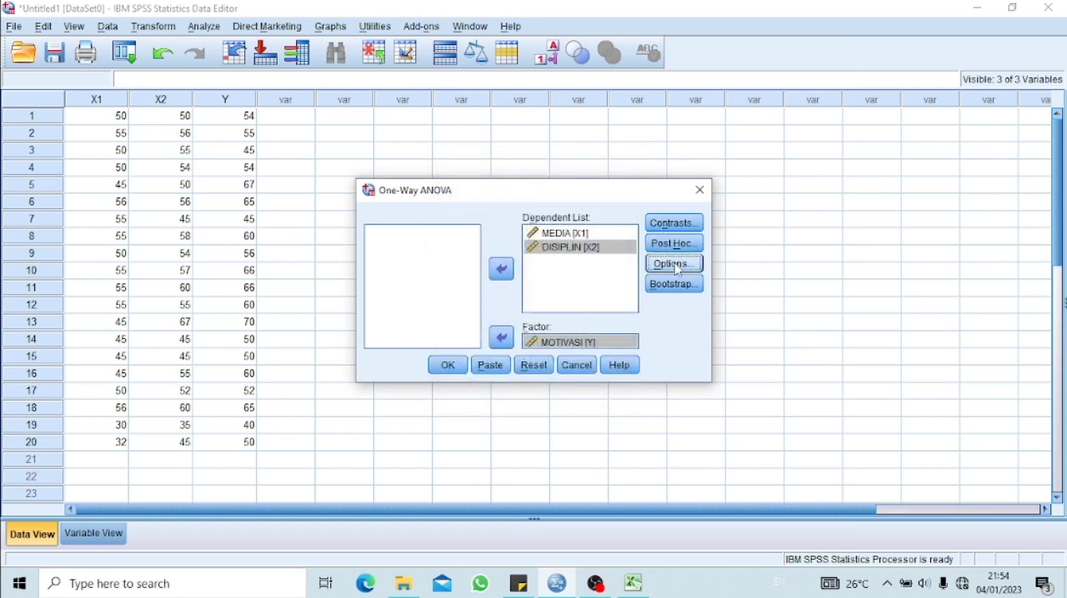
left_click(676, 266)
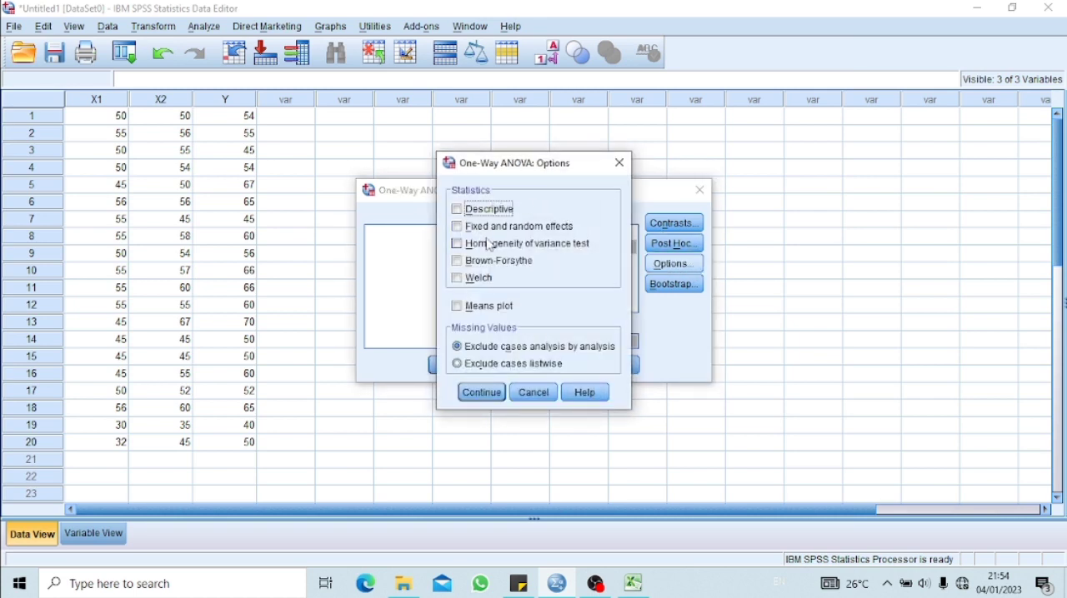
left_click(458, 245)
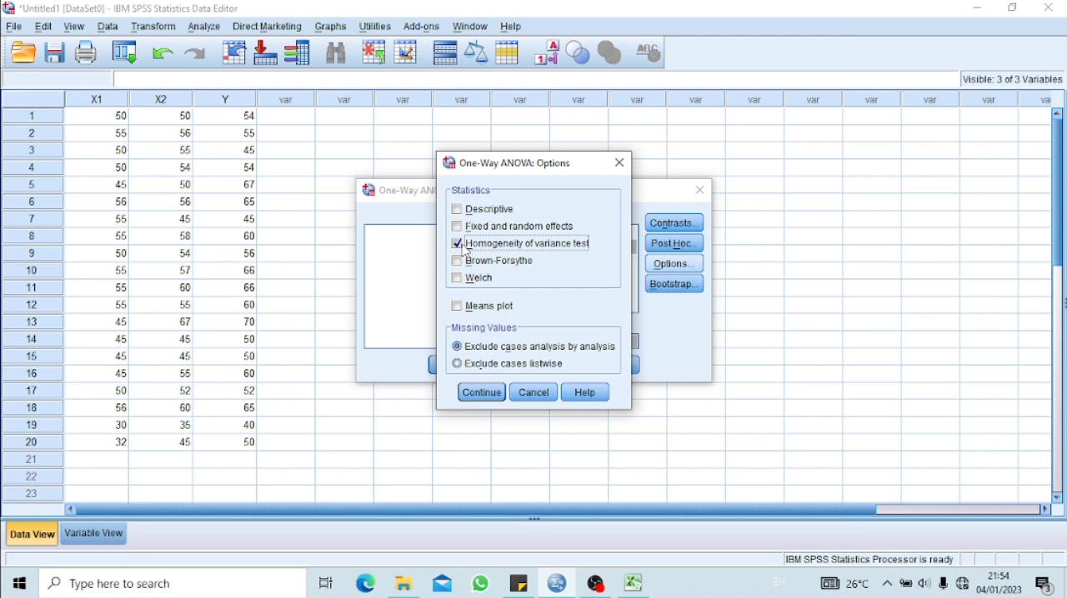
left_click(484, 391)
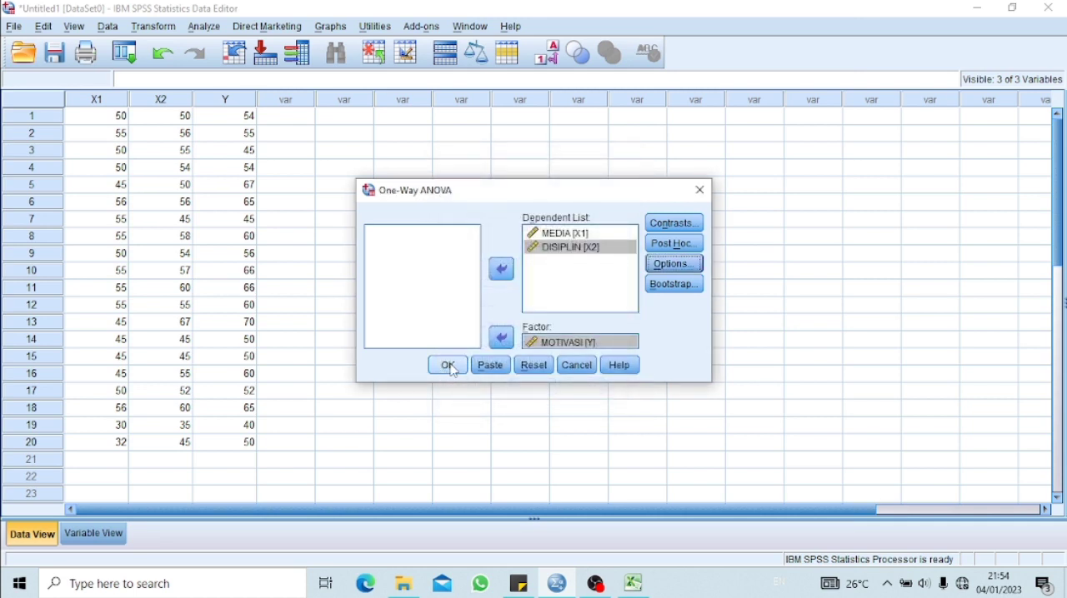
left_click(450, 366)
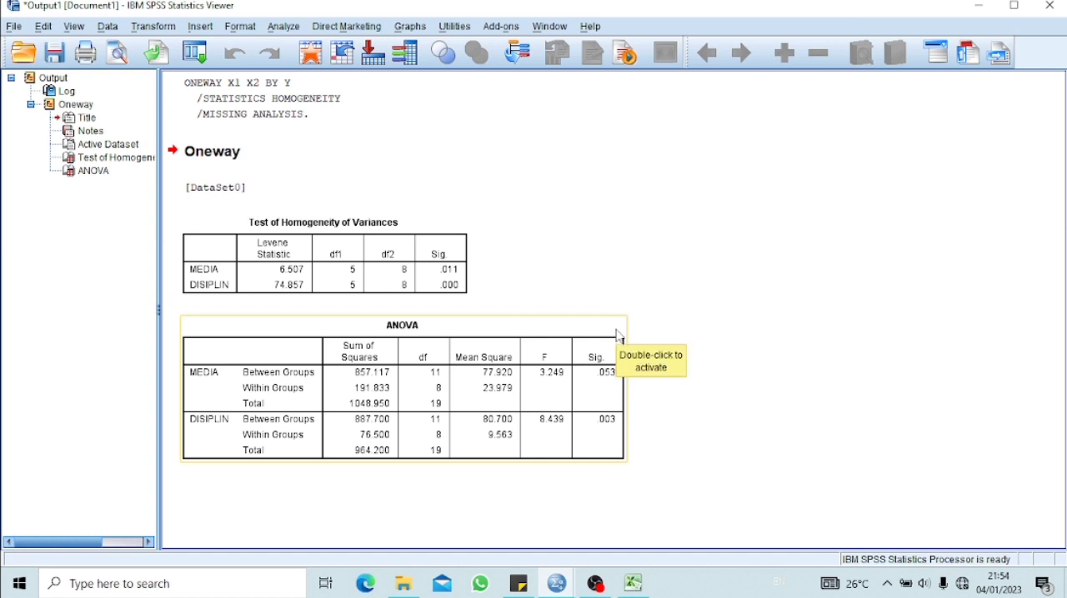
Open the sticky note over the output, enlarge it and compare its UJI HOMOGENITAS criteria with the Test of Homogeneity of Variances table
left_click(518, 585)
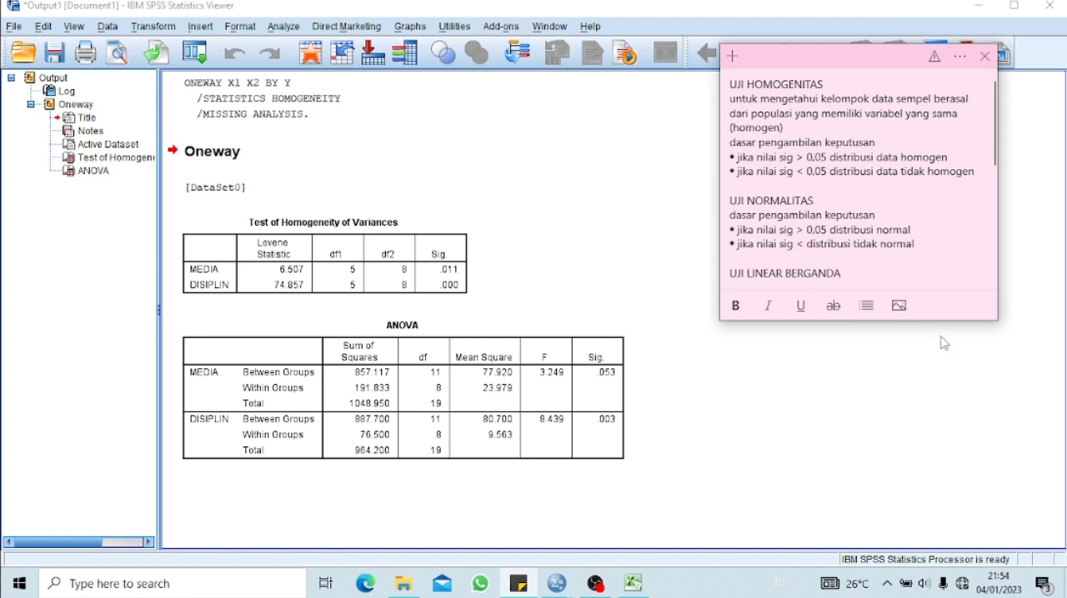
key("Return")
type("persamaan regsi liniear dapat di tulis")
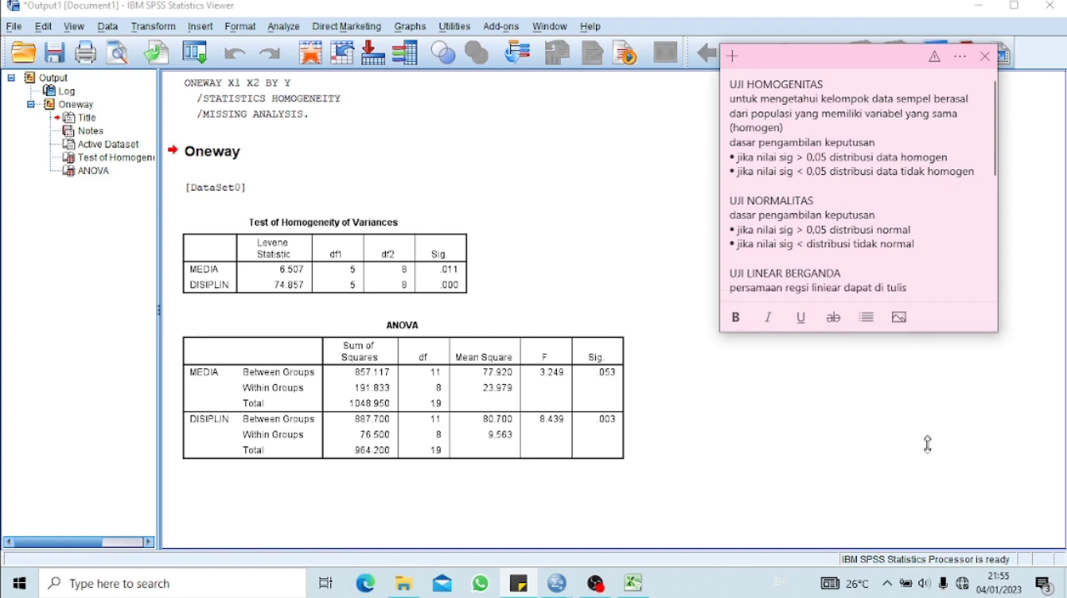
left_click_drag(926, 444, 926, 451)
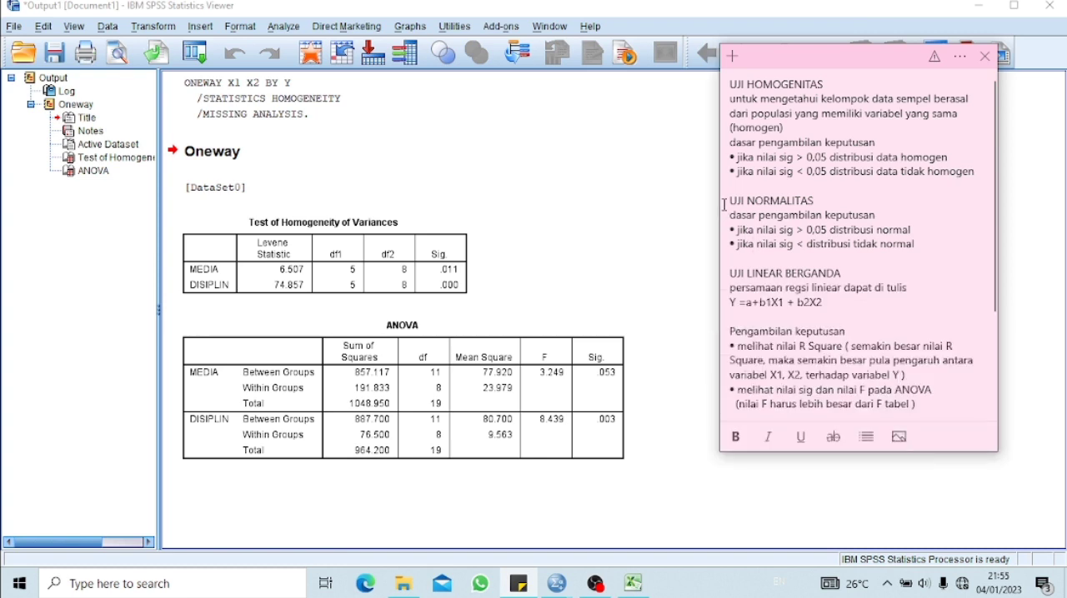
left_click_drag(715, 200, 637, 208)
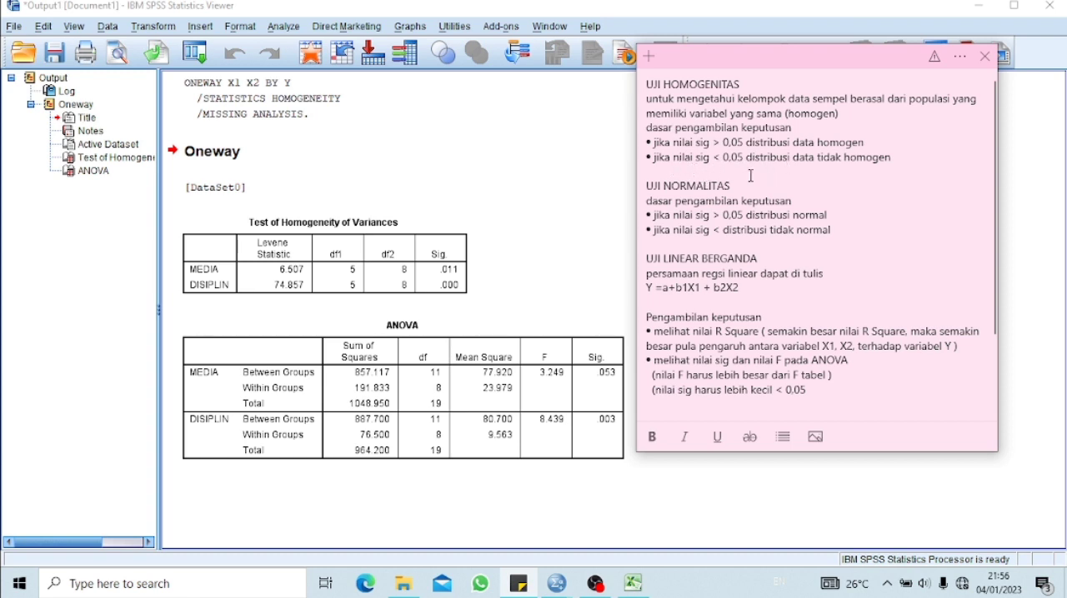
left_click(533, 245)
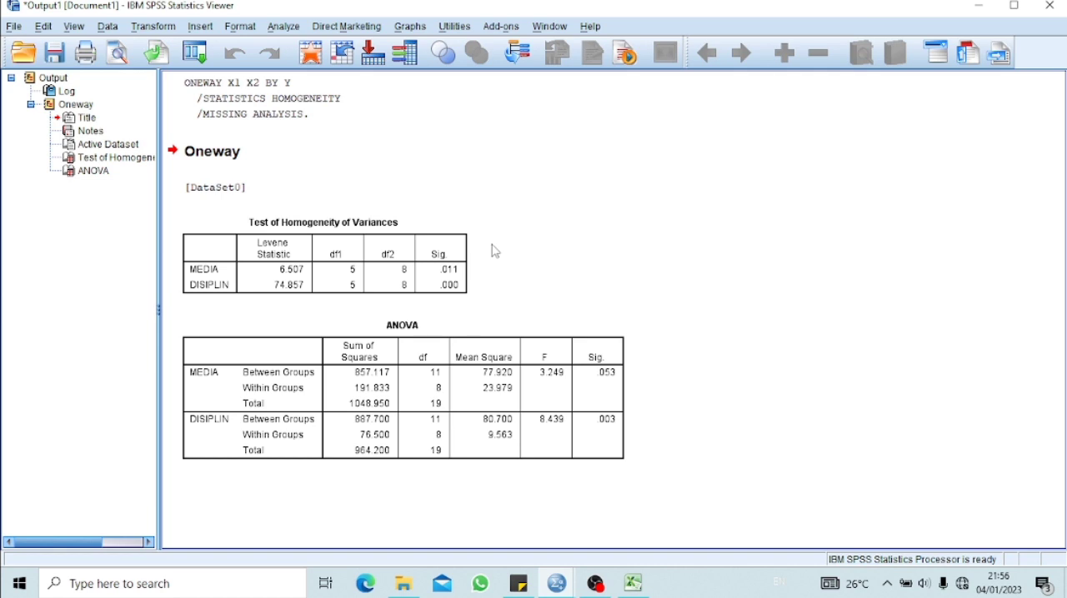
left_click(519, 584)
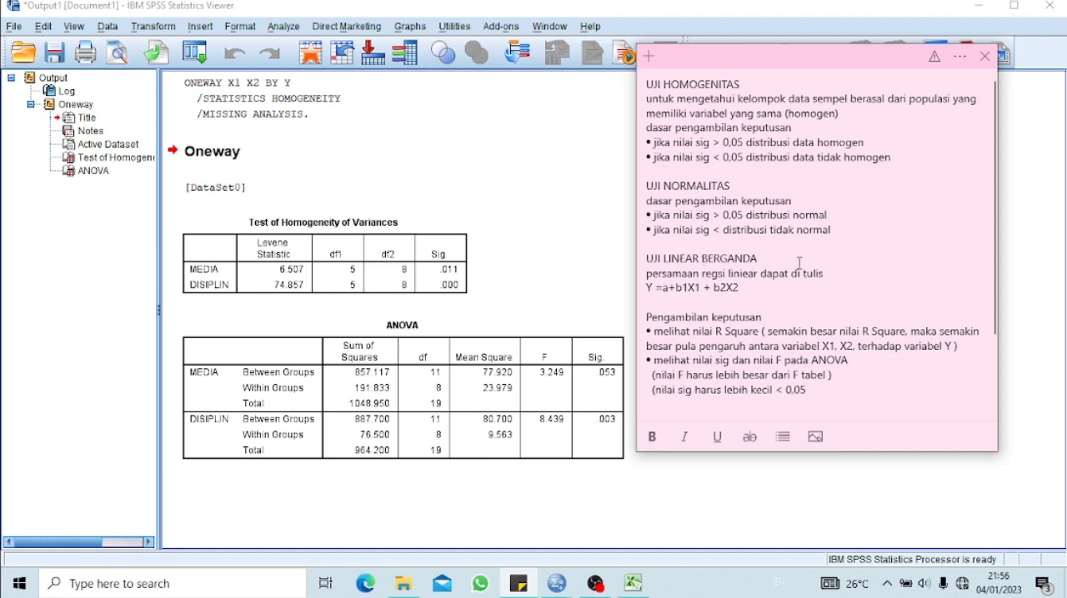
left_click(548, 215)
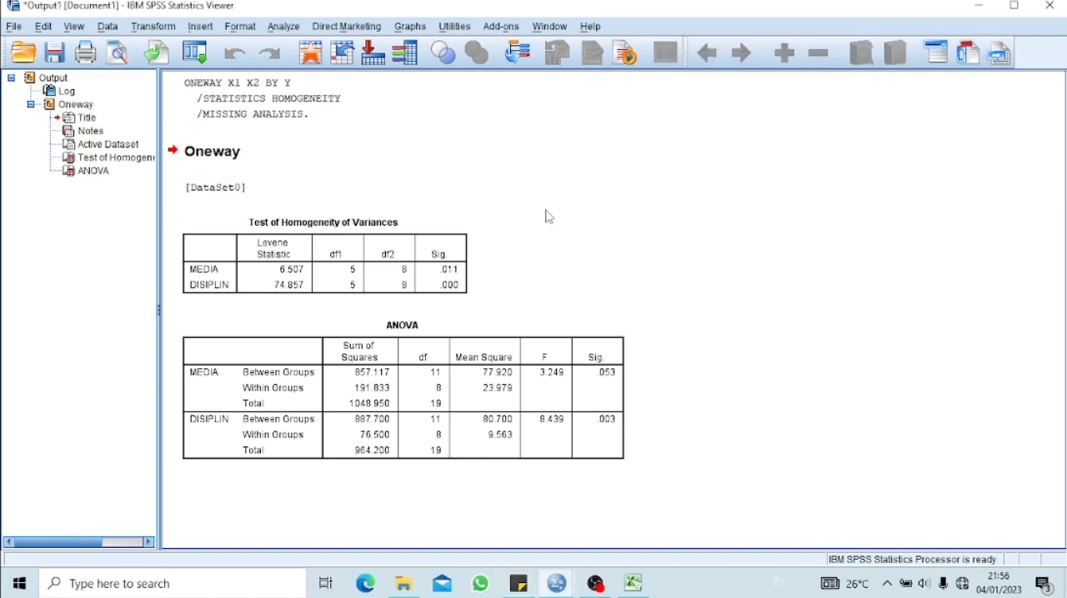
Return to the SPSS data editor and start a Linear Regression with MOTIVASI [Y] as the dependent variable
left_click(980, 12)
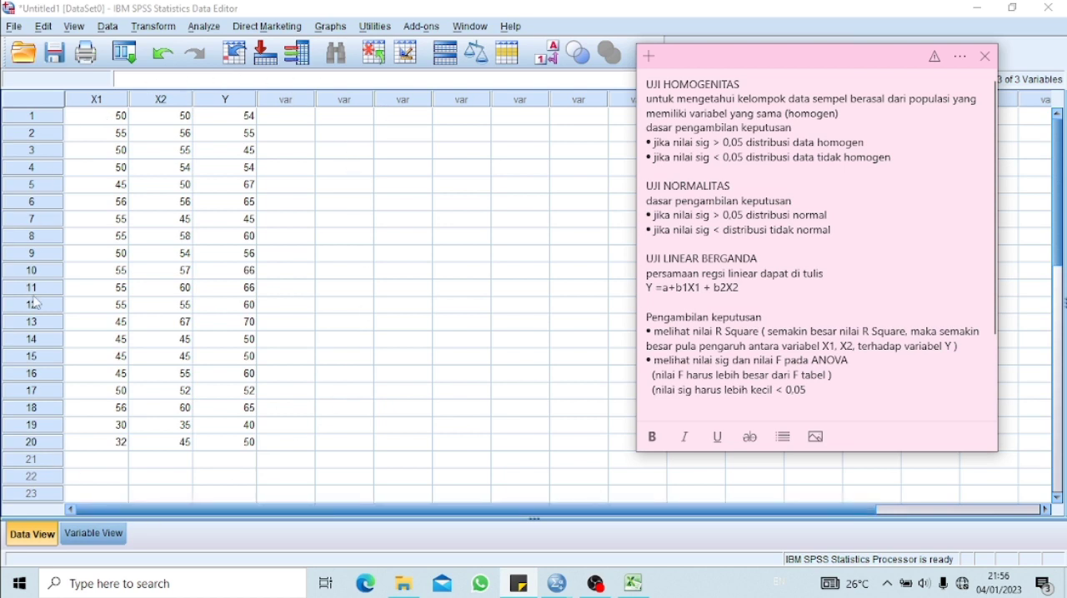
left_click(204, 27)
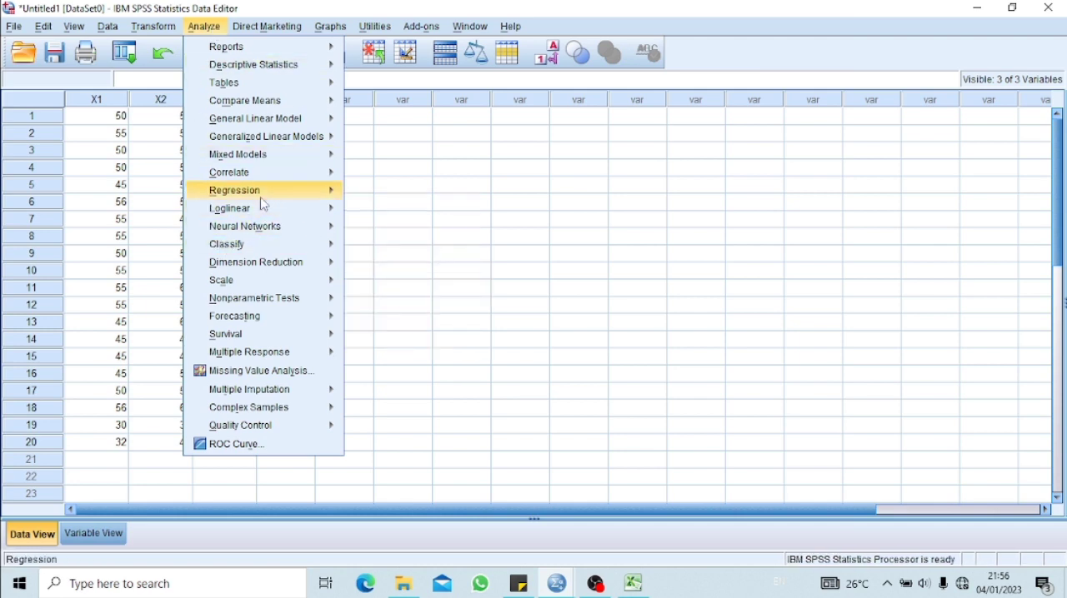
mouse_move(263, 209)
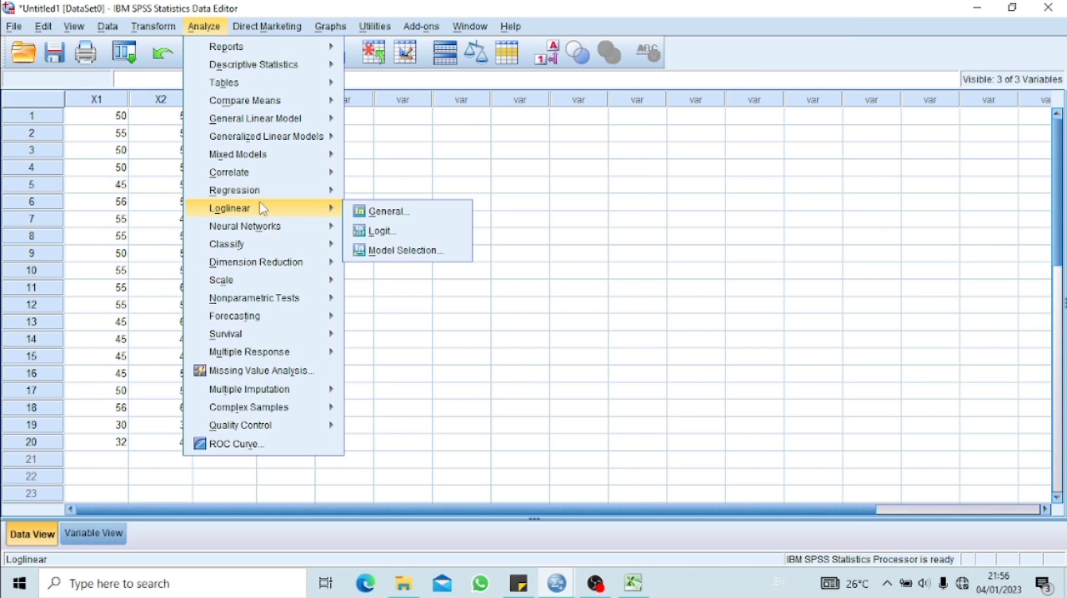
mouse_move(241, 192)
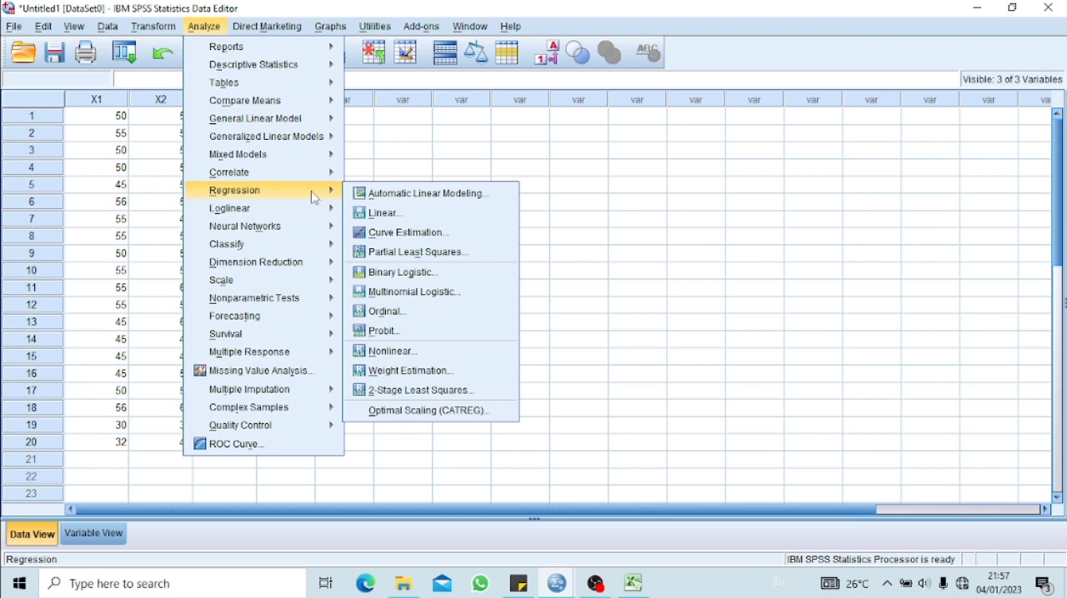
left_click(404, 218)
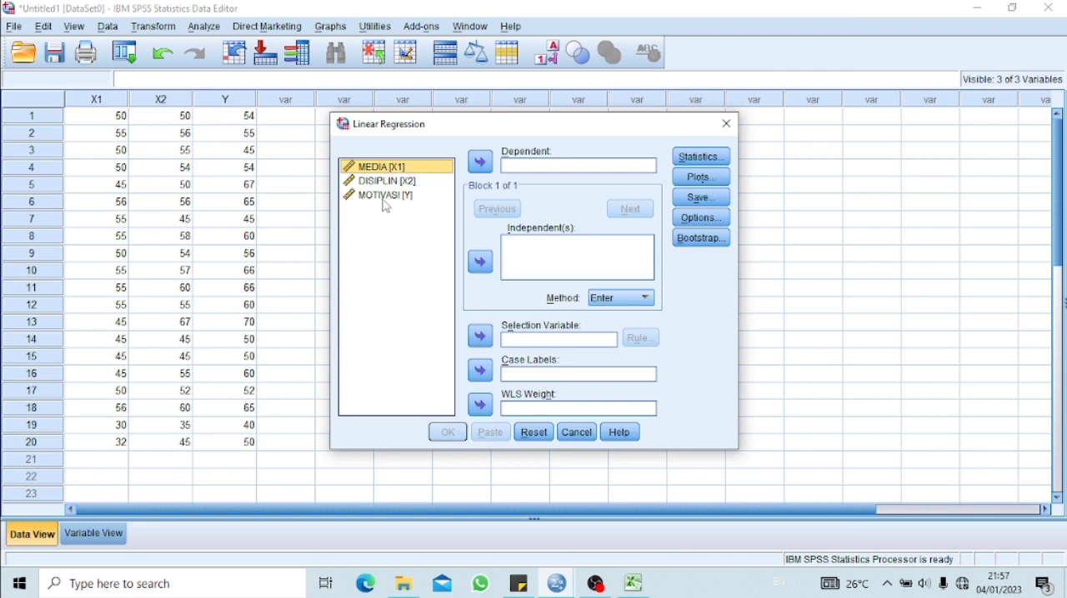
left_click(384, 196)
left_click(480, 162)
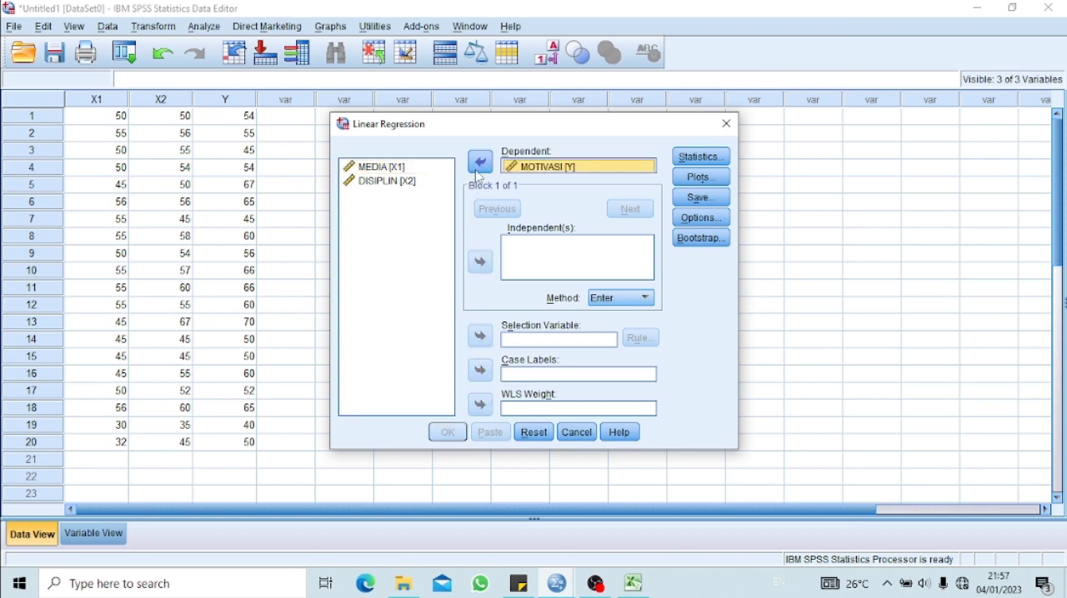
Add MEDIA [X1] and DISIPLIN [X2] as the independent variables of the linear regression
left_click(392, 167)
left_click(480, 262)
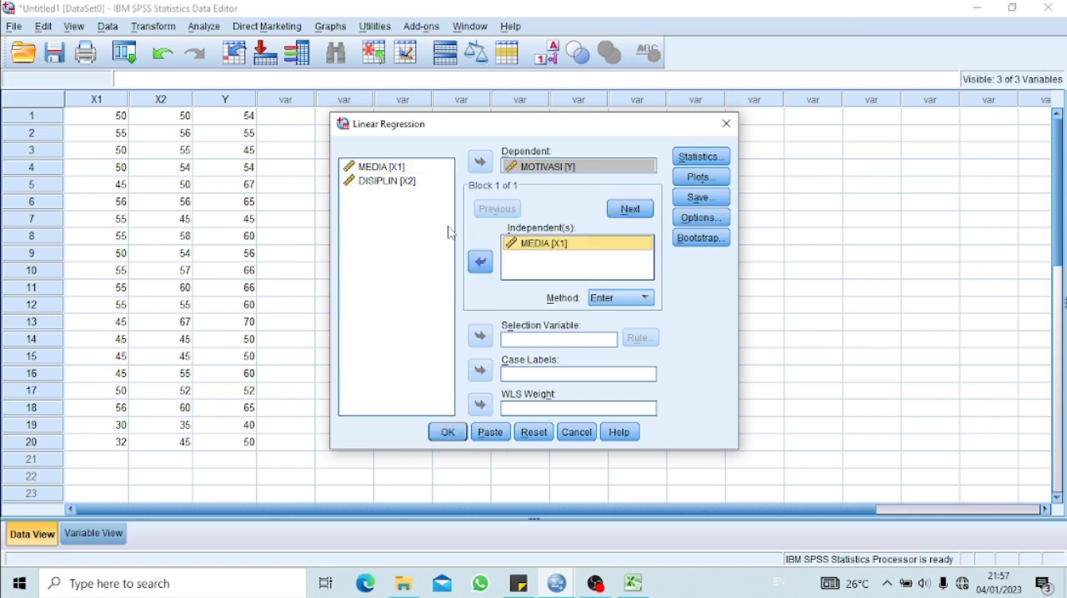
left_click(409, 185)
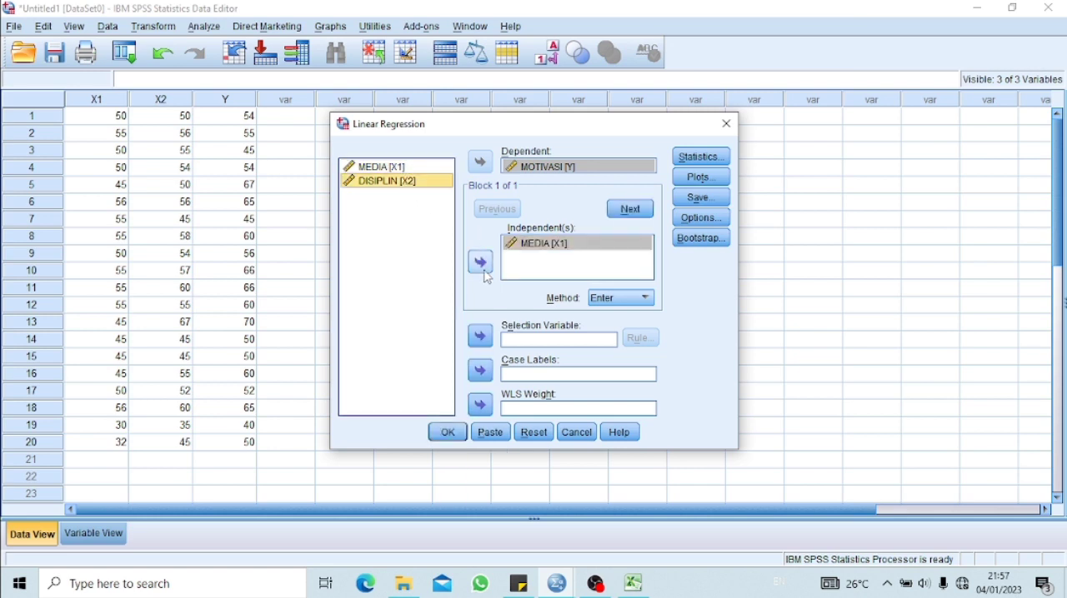
left_click(485, 268)
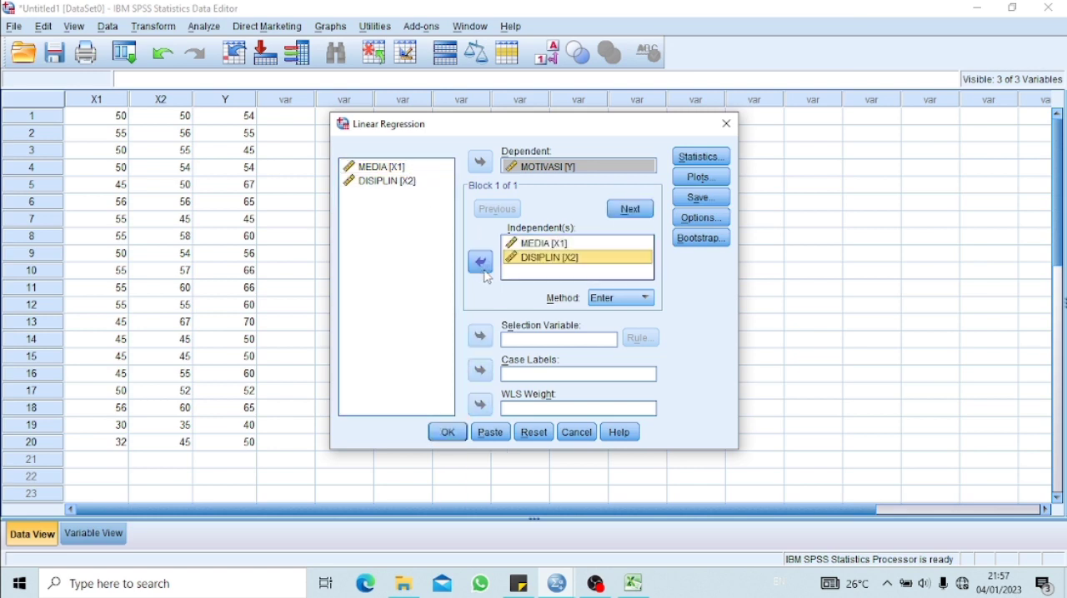
Set the regression to save unstandardized residuals and run it
left_click(704, 202)
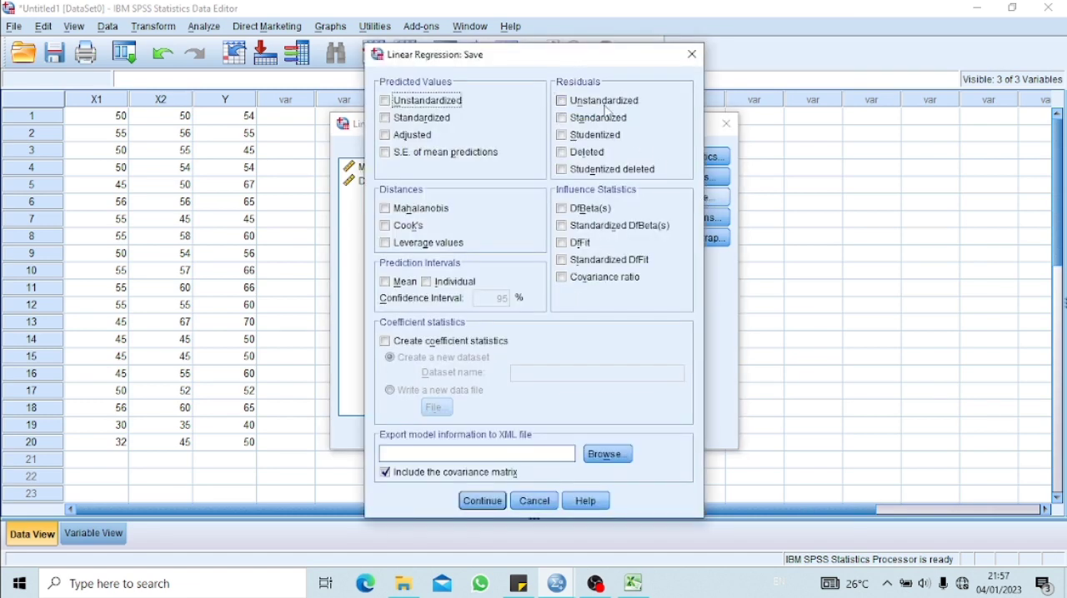
left_click(562, 102)
left_click(492, 503)
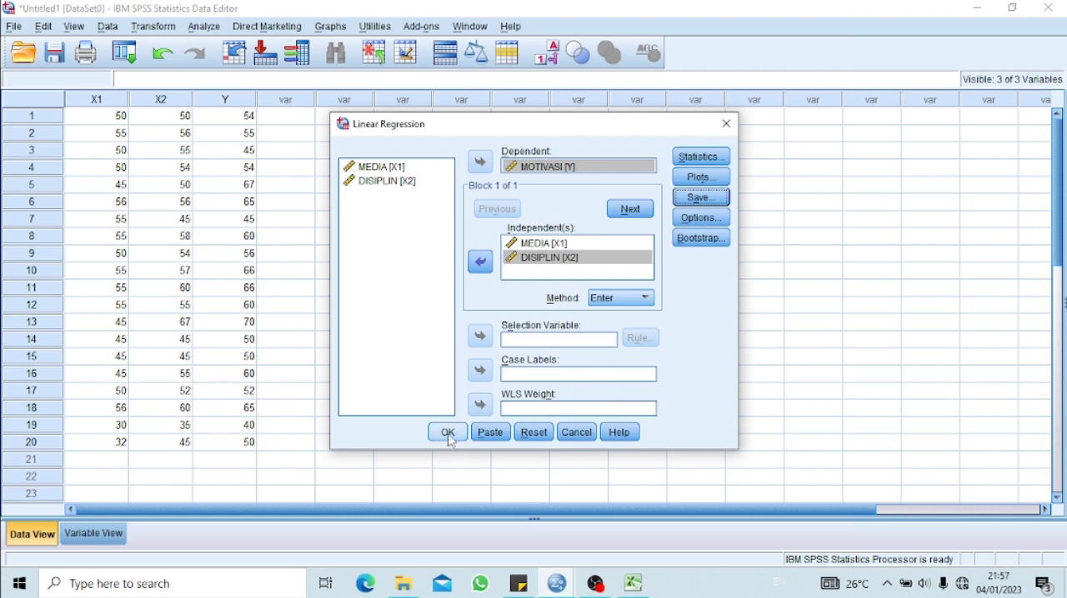
left_click(448, 433)
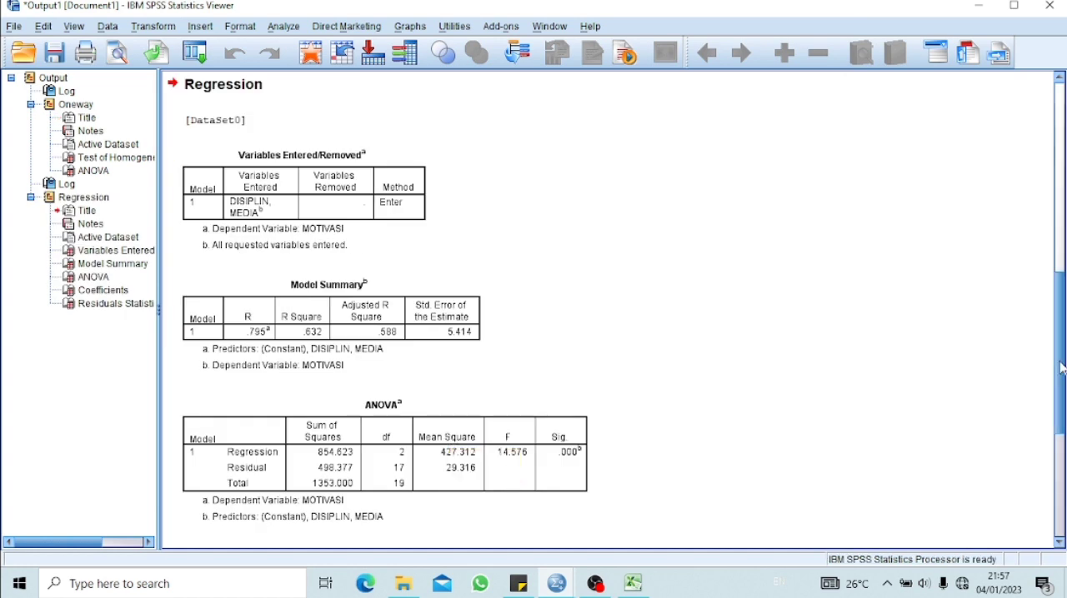
Examine the regression's Model Summary, ANOVA and Coefficients tables alongside the criteria in the sticky note
left_click_drag(1060, 367, 1059, 430)
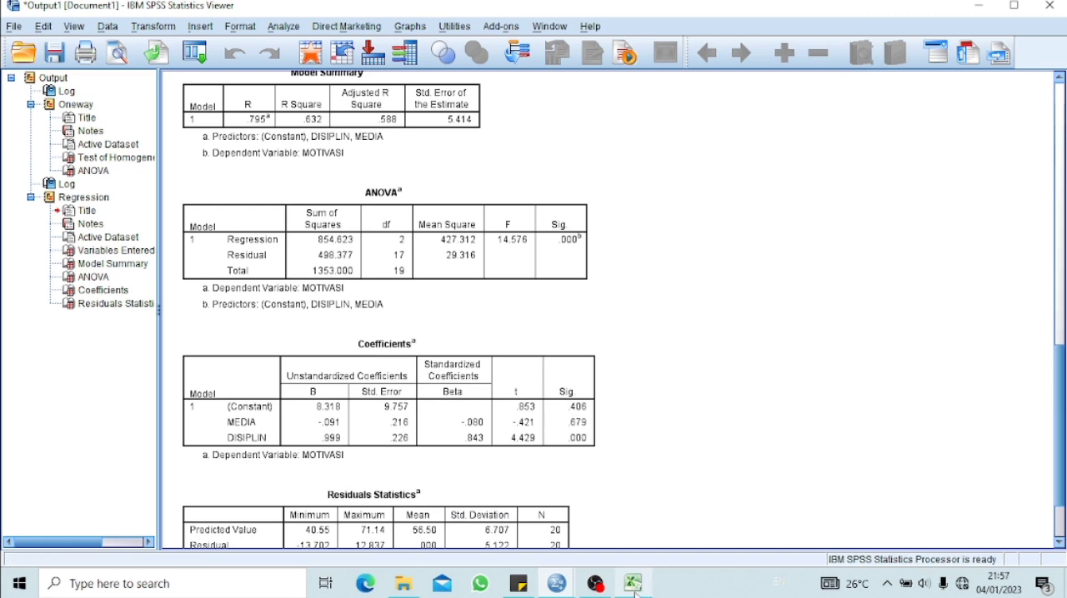
left_click(536, 586)
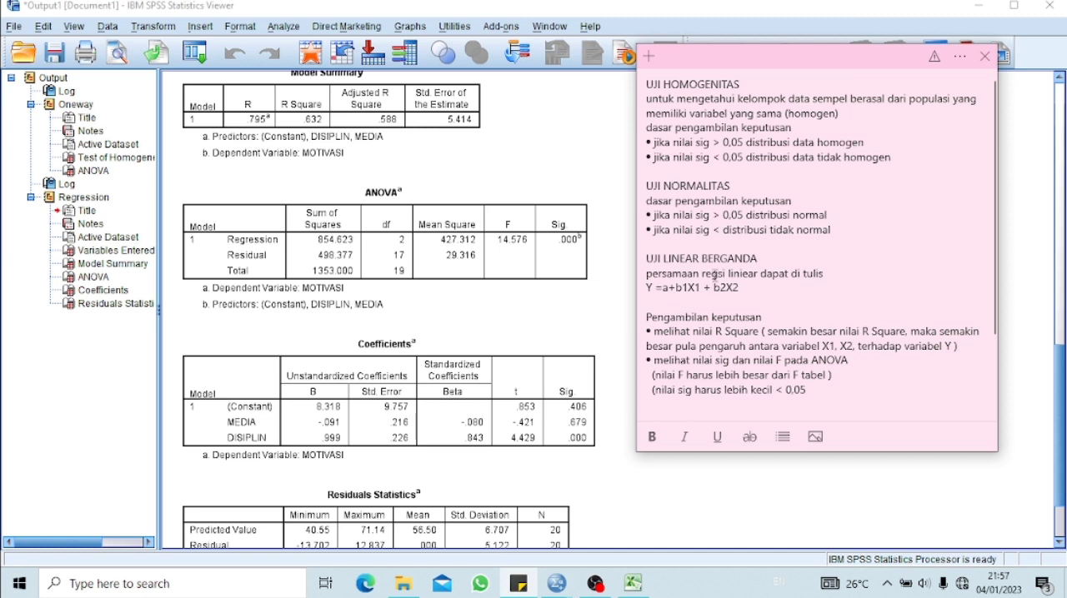
left_click(588, 281)
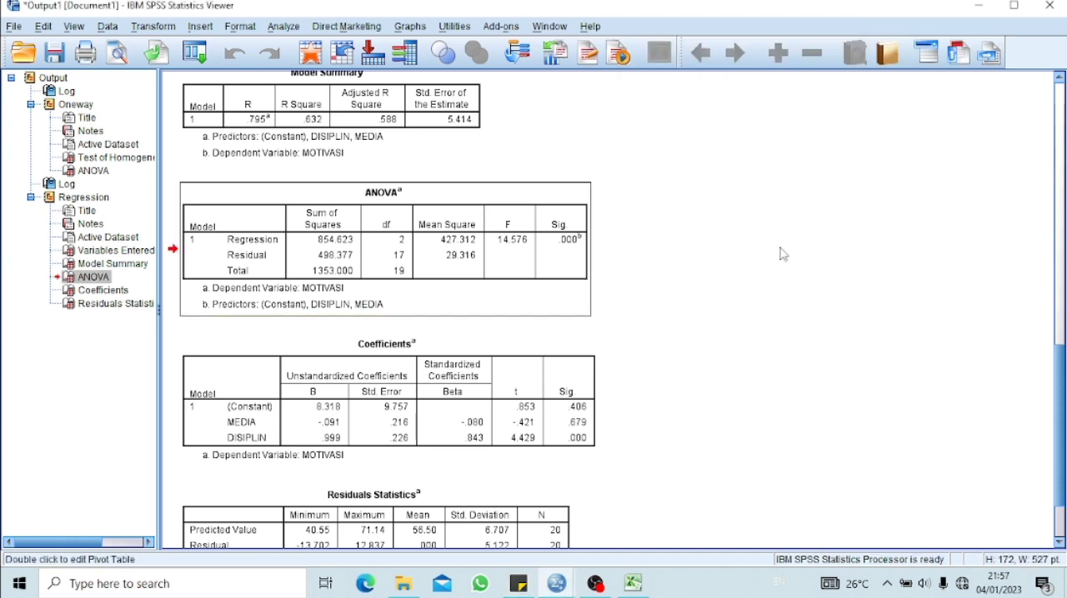
Return to the SPSS data editor and start the legacy nonparametric 1-Sample K-S test
left_click(987, 15)
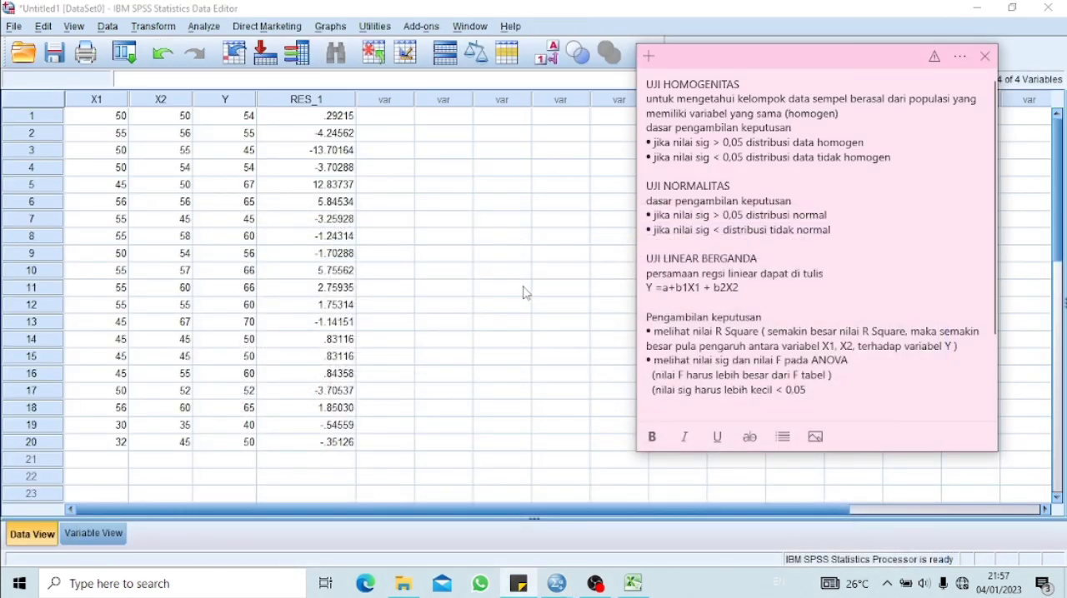
left_click(469, 288)
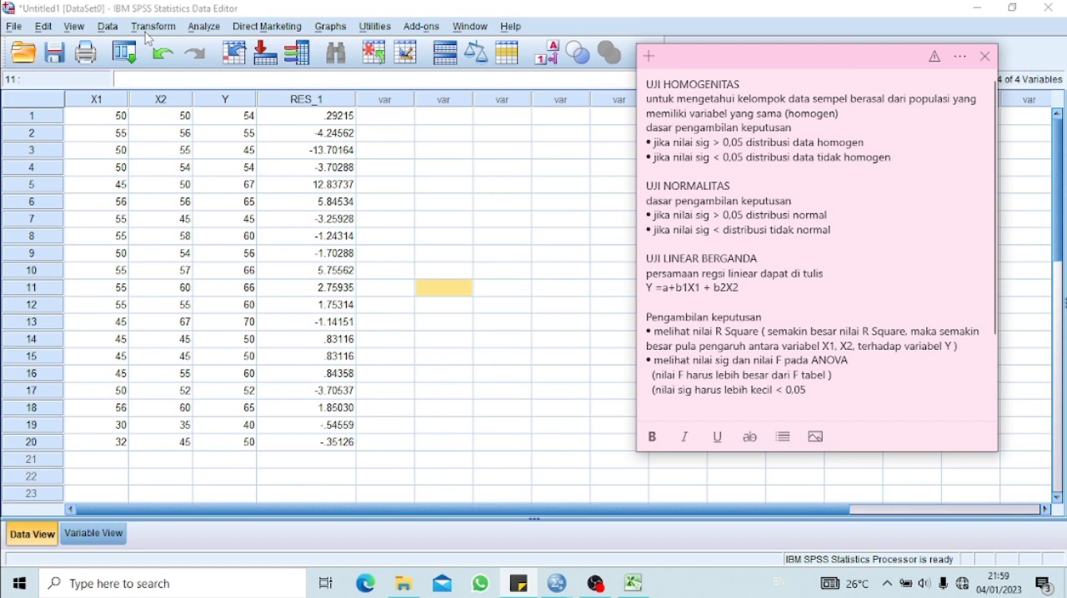
left_click(204, 26)
mouse_move(221, 299)
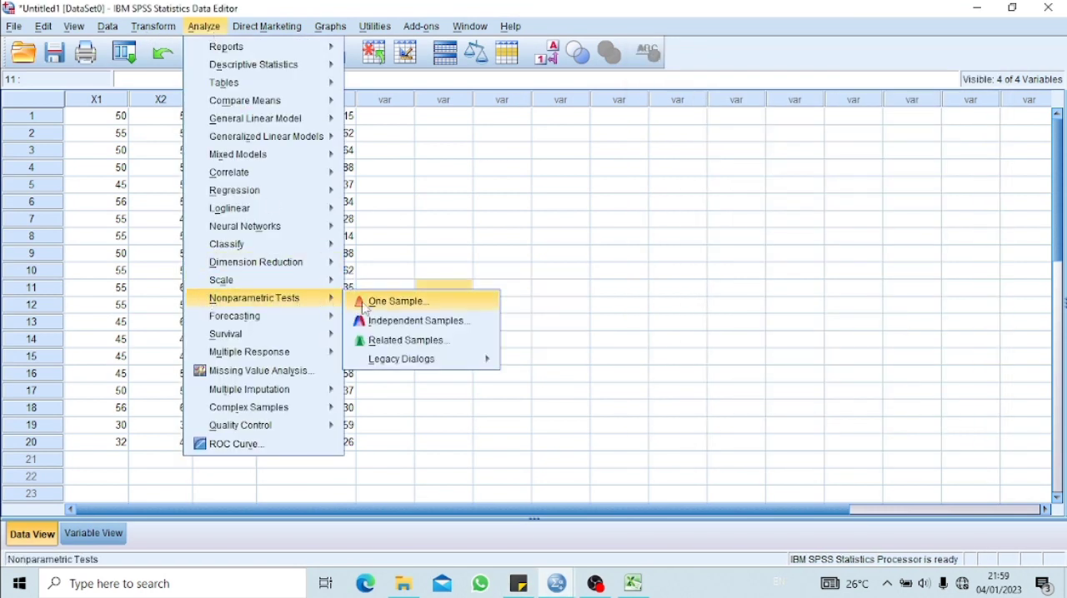
mouse_move(394, 362)
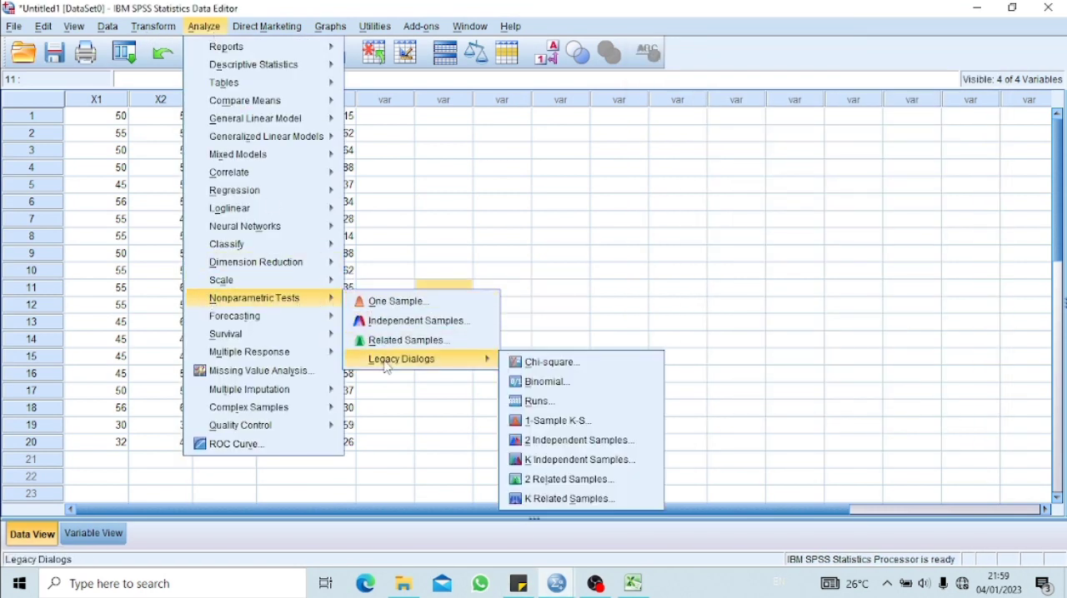
left_click(550, 421)
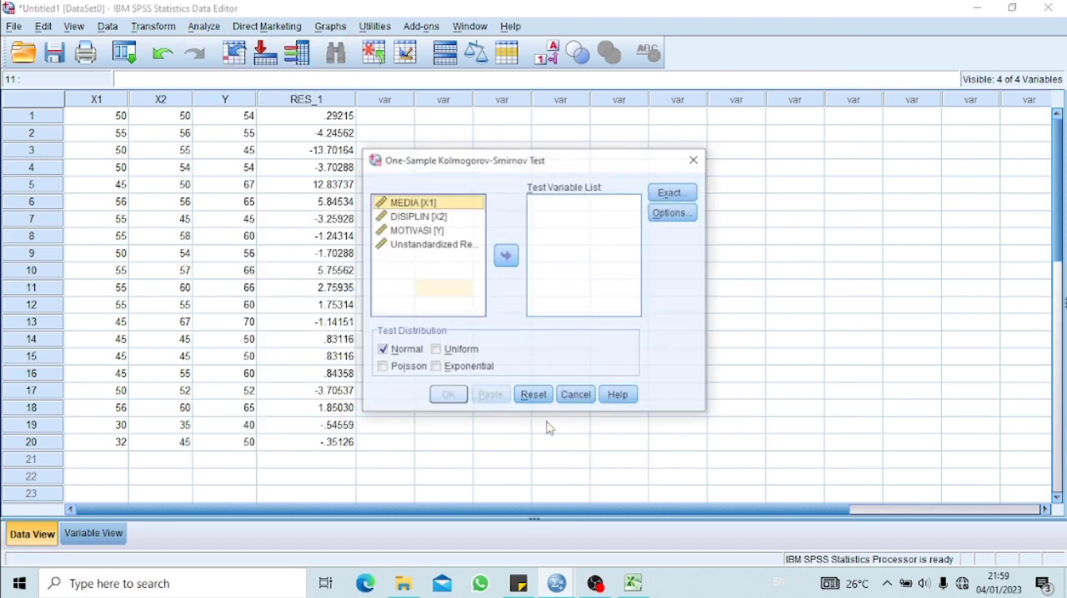
Add the unstandardized residual as the test variable and run the Kolmogorov-Smirnov test against the Normal distribution
left_click(410, 244)
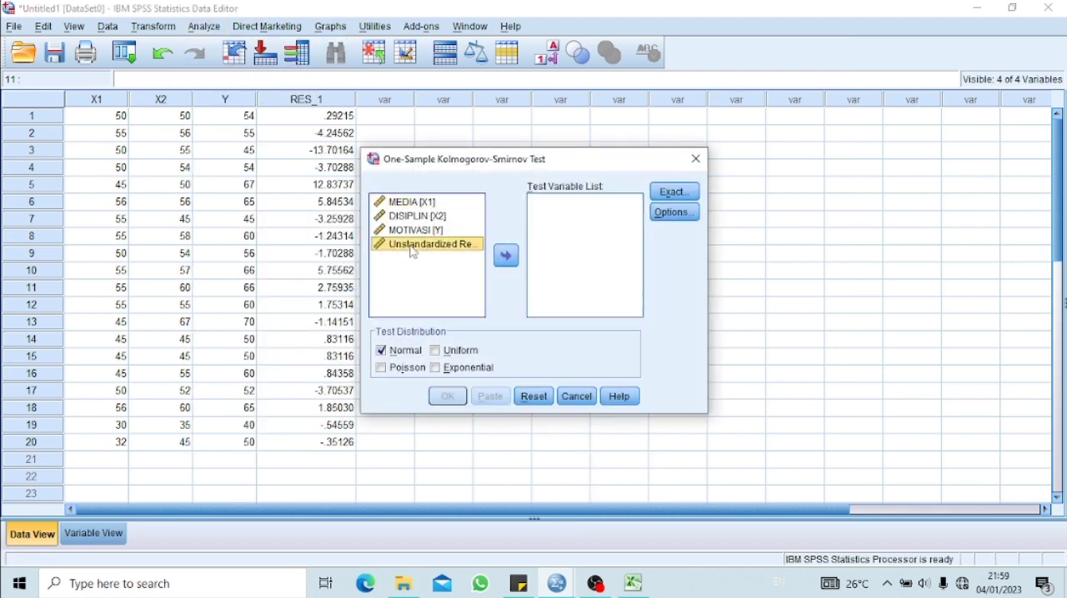
left_click(509, 262)
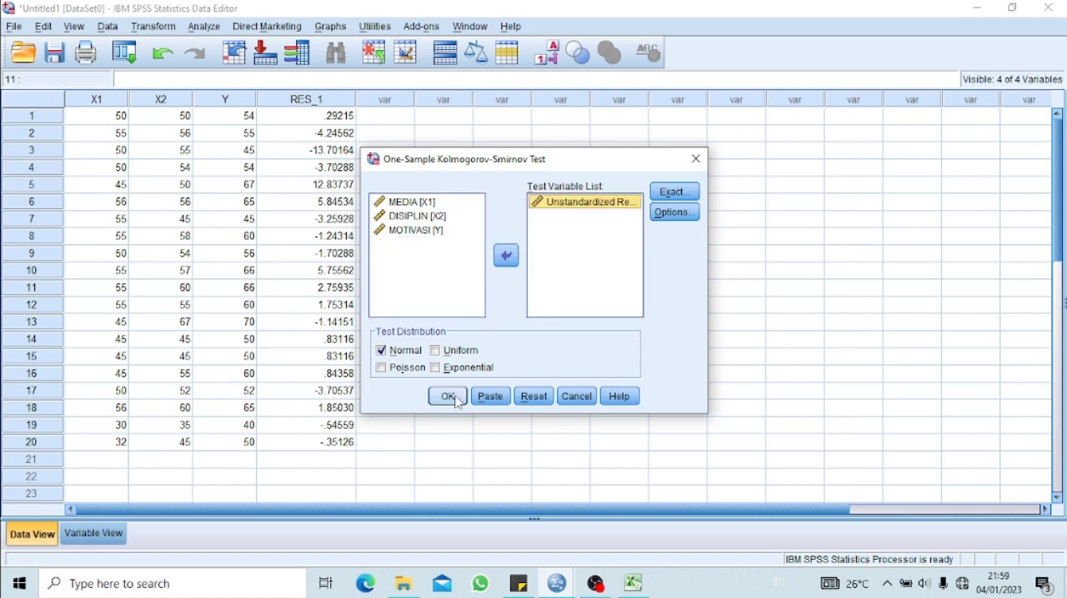
left_click(449, 397)
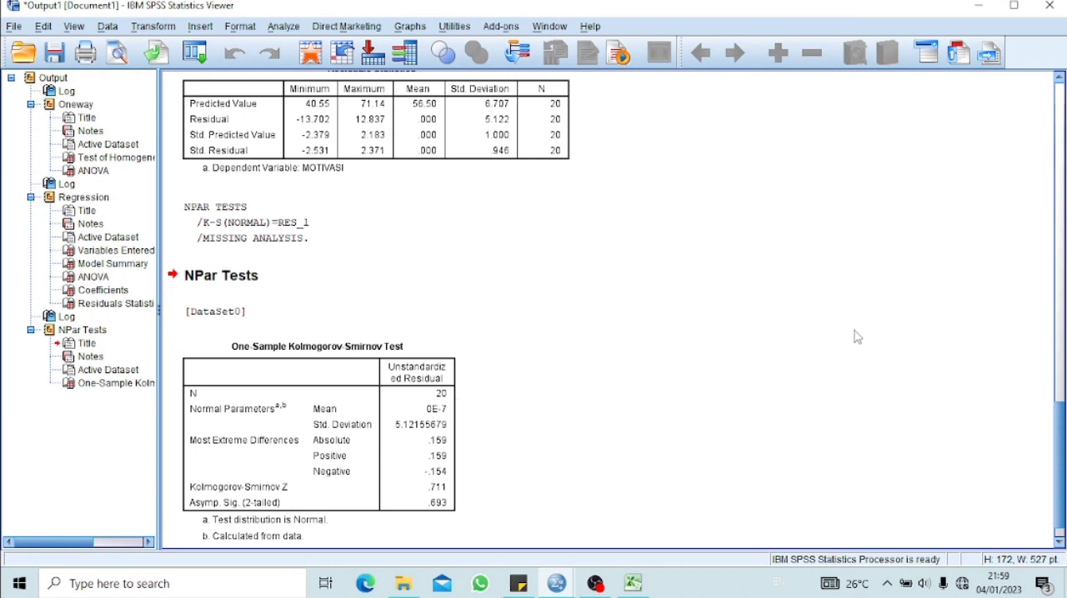
In the sticky note, add the threshold 0,05 to the UJI NORMALITAS "tidak normal" criterion and compare the criteria with the Kolmogorov-Smirnov table
scroll(472, 324, "down", 1)
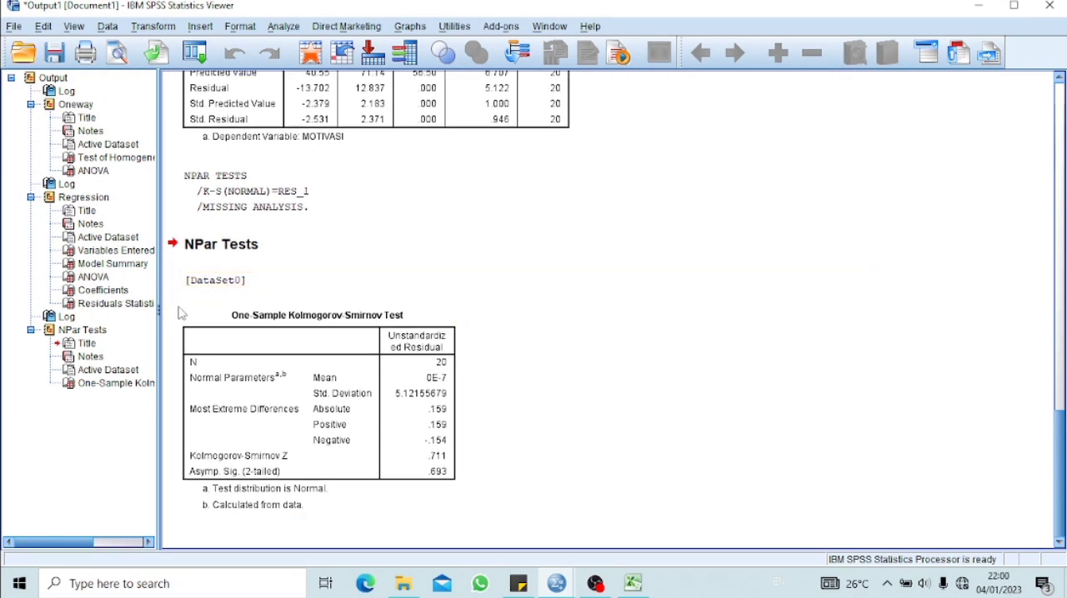
left_click(519, 583)
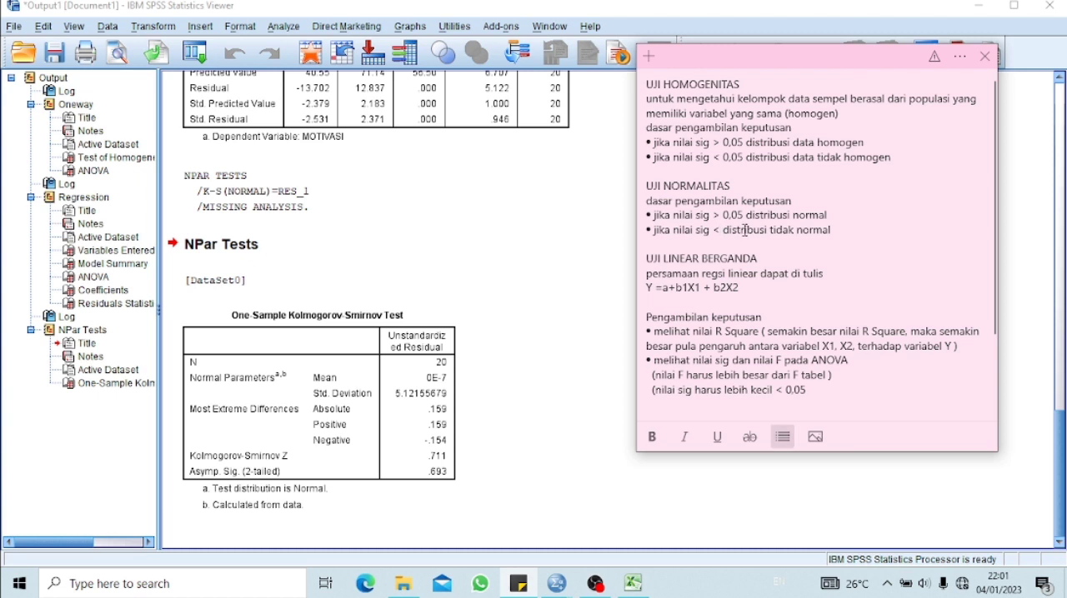
type("0,0")
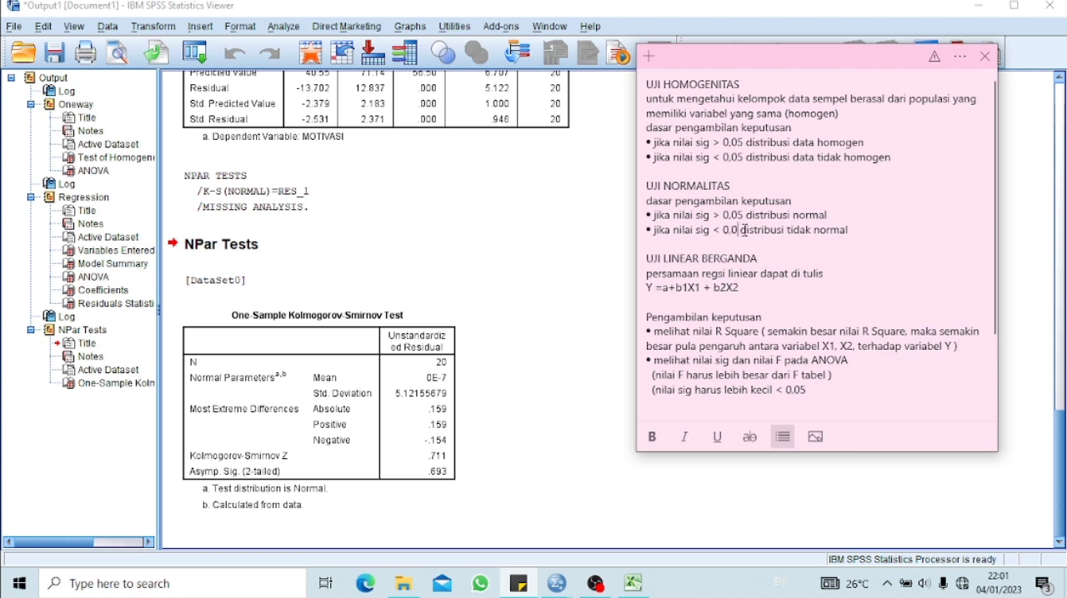
type("5")
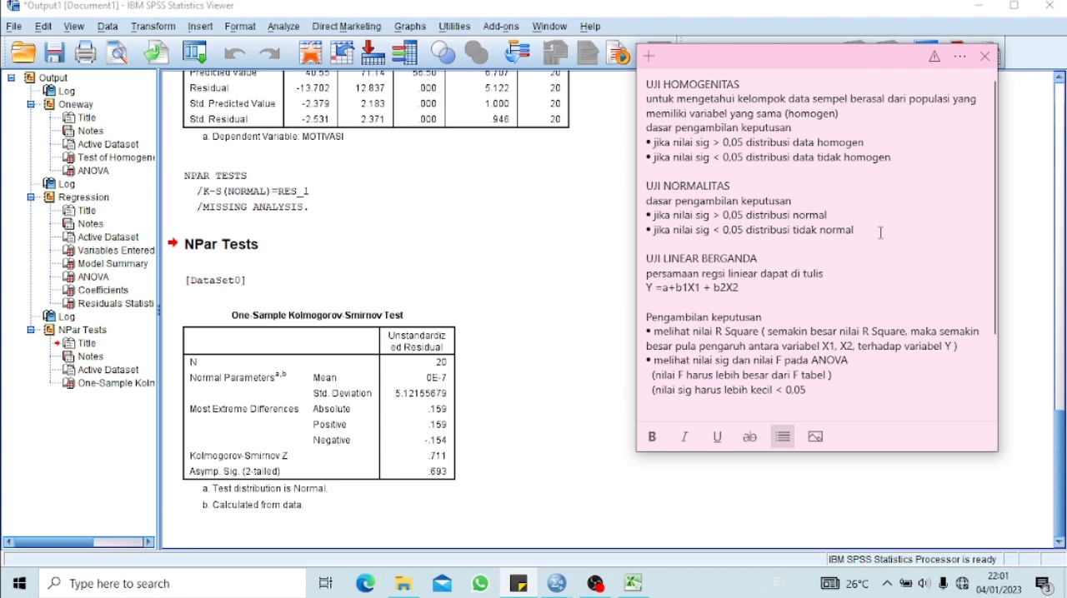
left_click(459, 463)
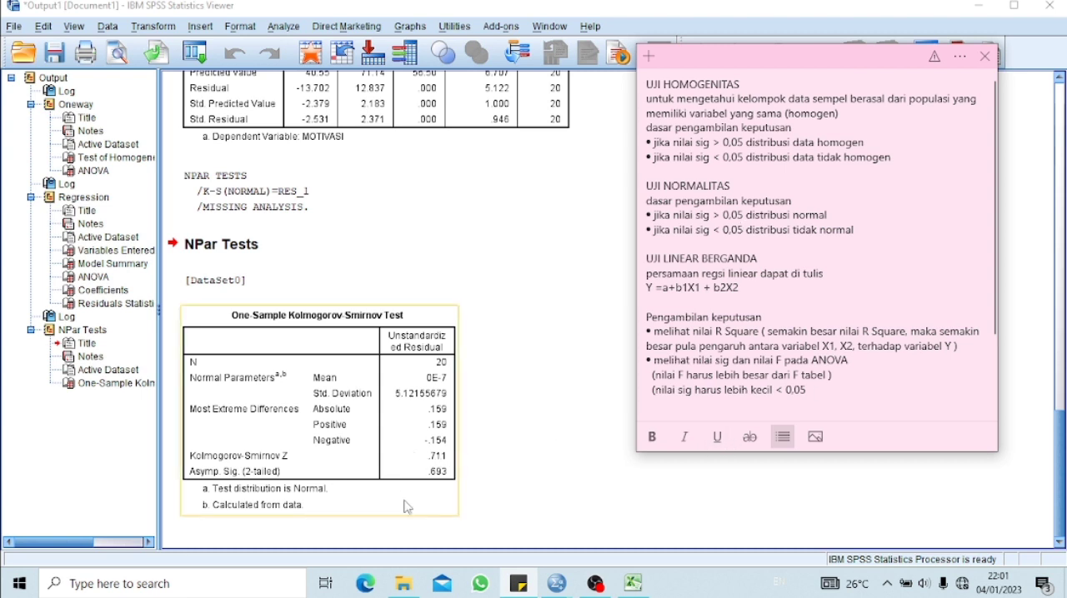
left_click(470, 489)
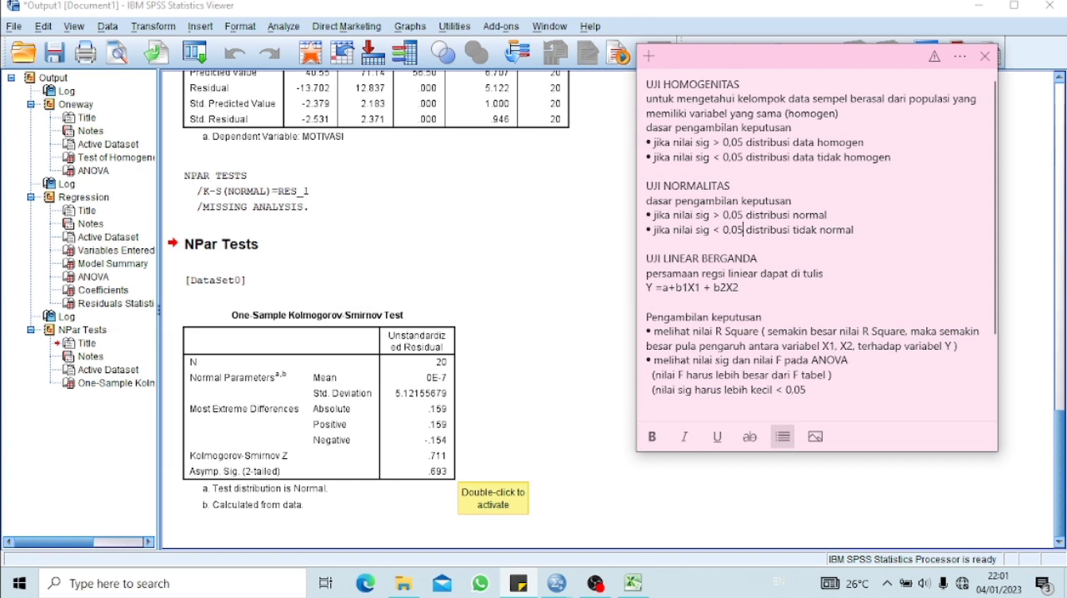
Review the regression's Model Summary, ANOVA and Coefficients tables against the UJI LINEAR BERGANDA criteria and Kesimpulan in the sticky note
left_click_drag(1061, 503, 1058, 388)
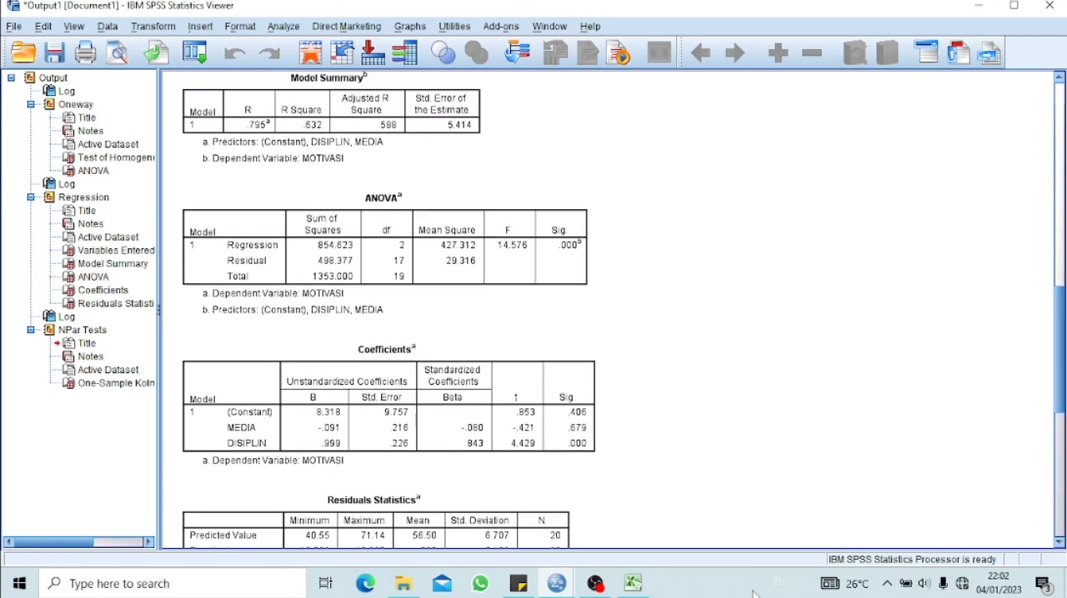
left_click(519, 583)
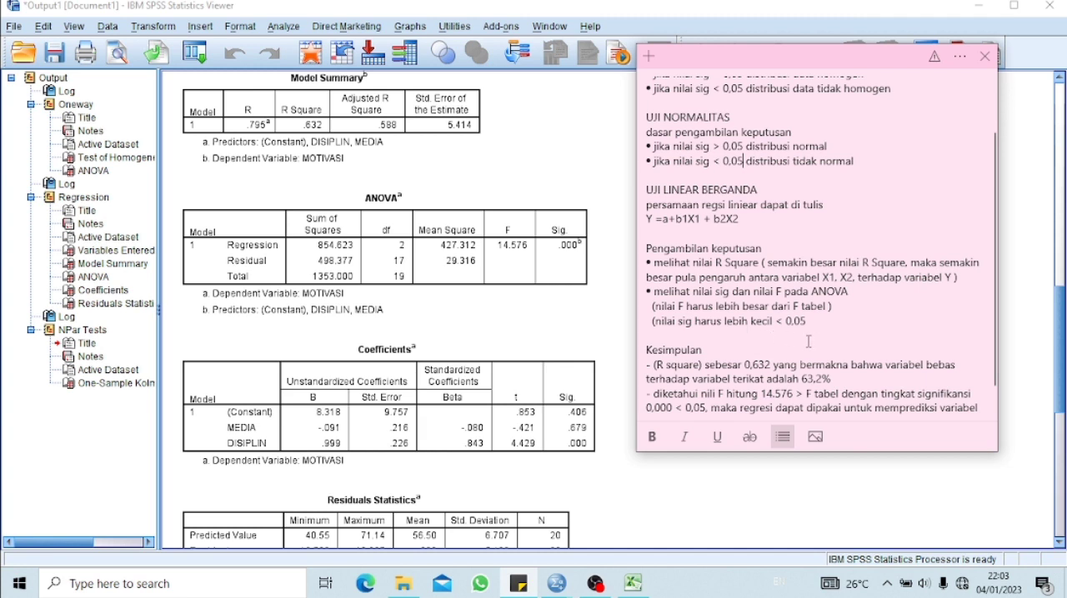
left_click(469, 163)
left_click_drag(1059, 327, 1059, 311)
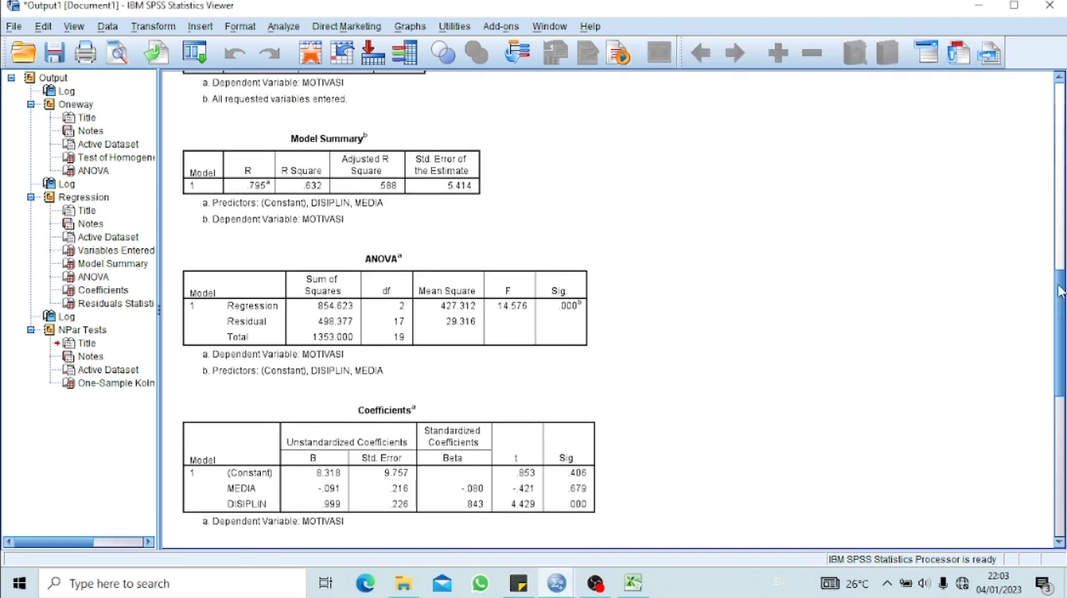
left_click(518, 583)
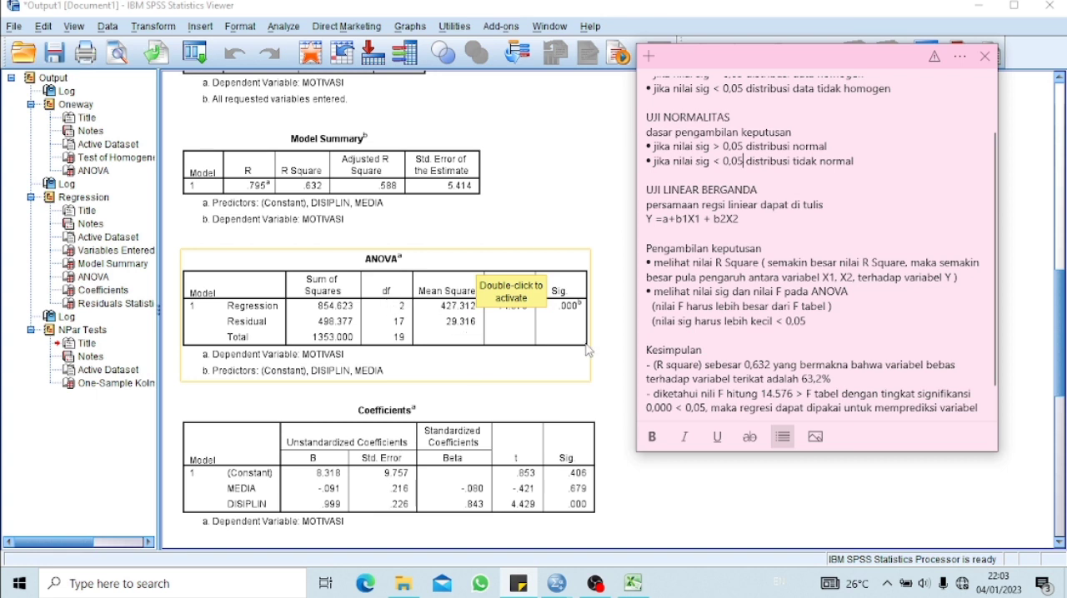
scroll(992, 300, "down", 1)
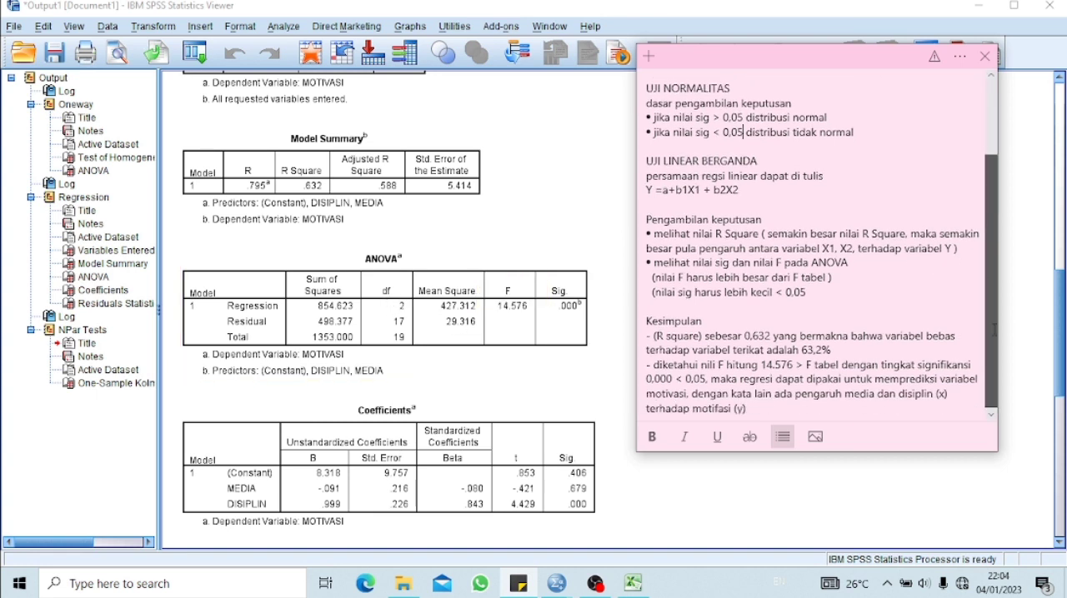